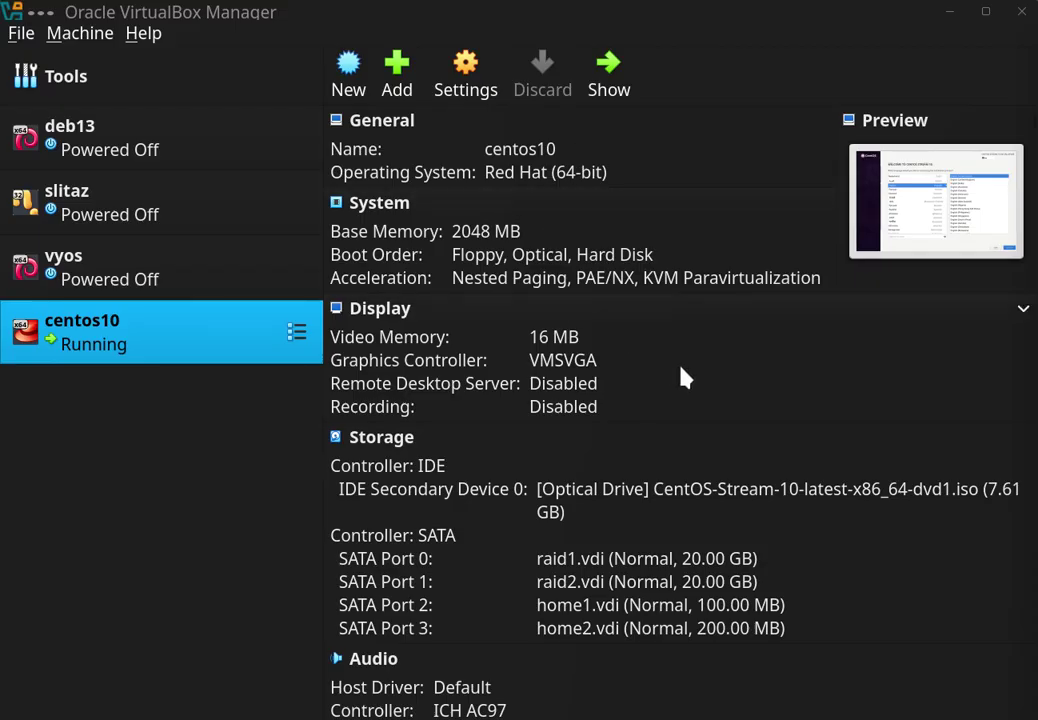
- After checking the centos10 VM's four disks, switch to the Tekening-Schijven.drawio.pdf disk layout drawing
key("alt+Tab")
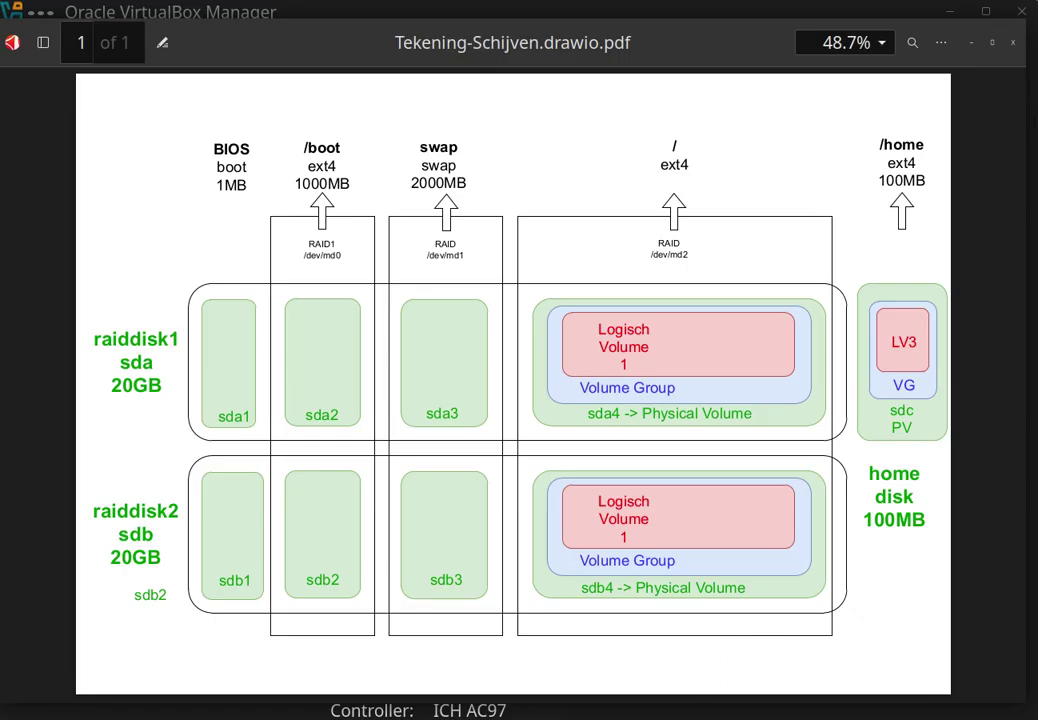
- After studying the RAID1/LVM diagram, return to the centos10 installer's English welcome screen
key("alt+Tab")
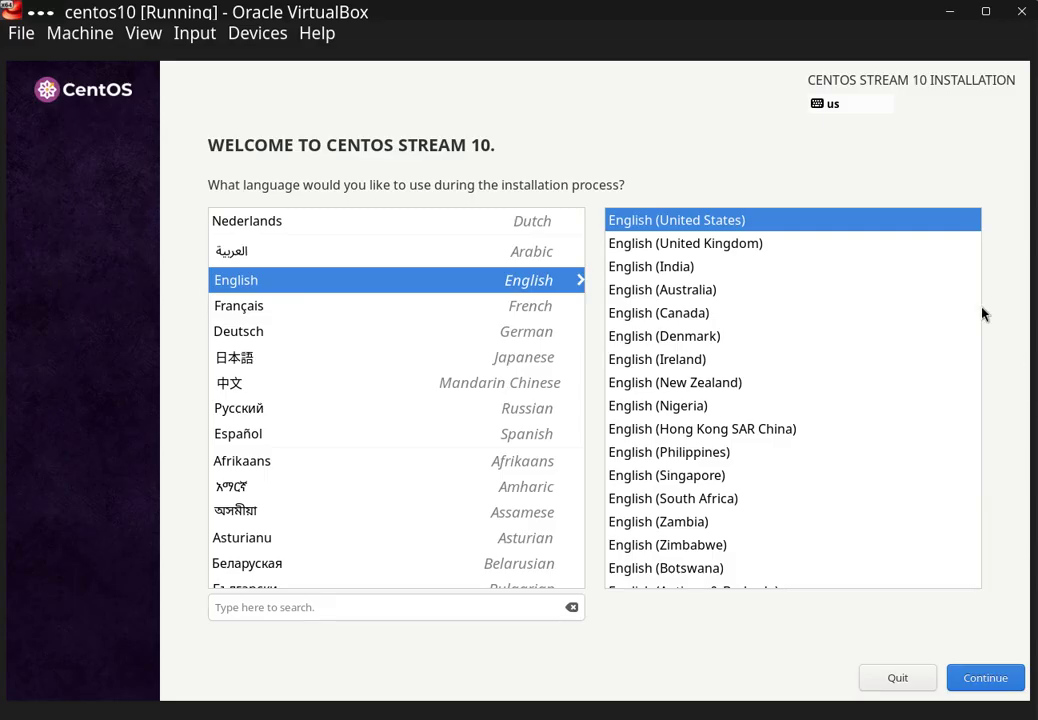
- Accept English, enable the root account with a password despite the weak-password warning, and open Installation Destination
left_click(979, 681)
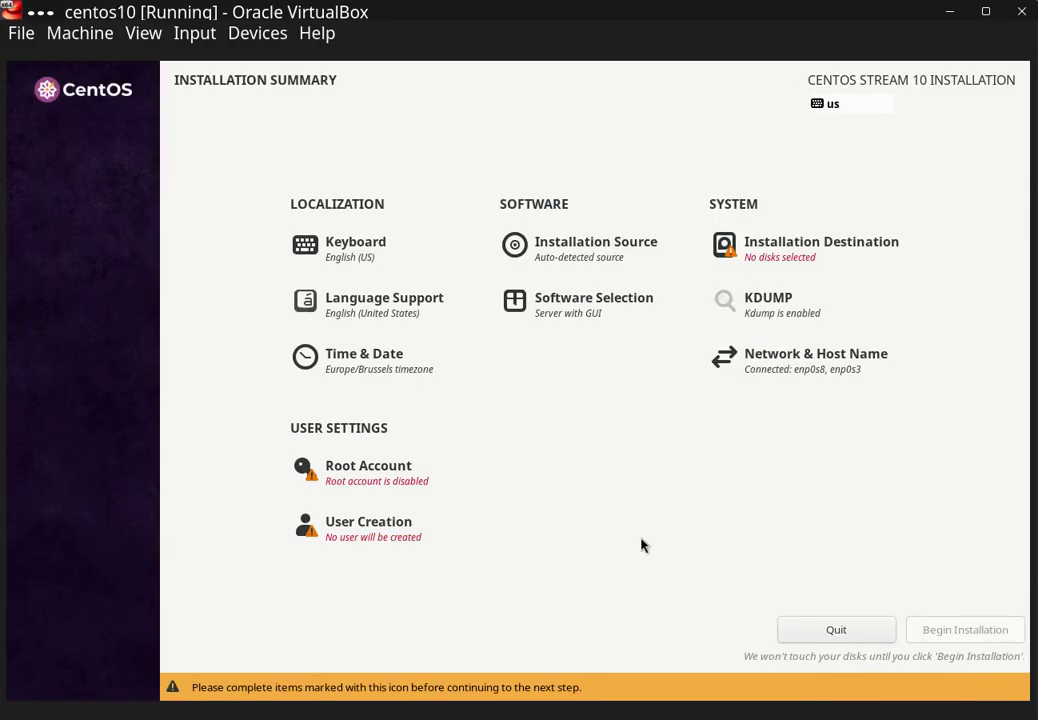
left_click(362, 482)
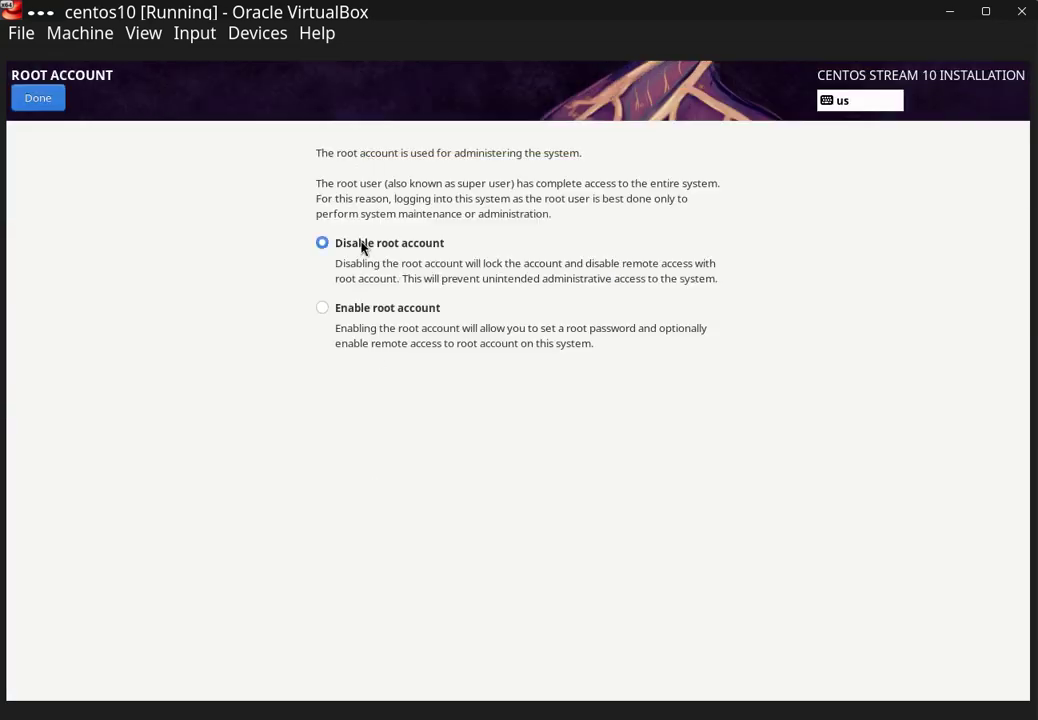
left_click(372, 310)
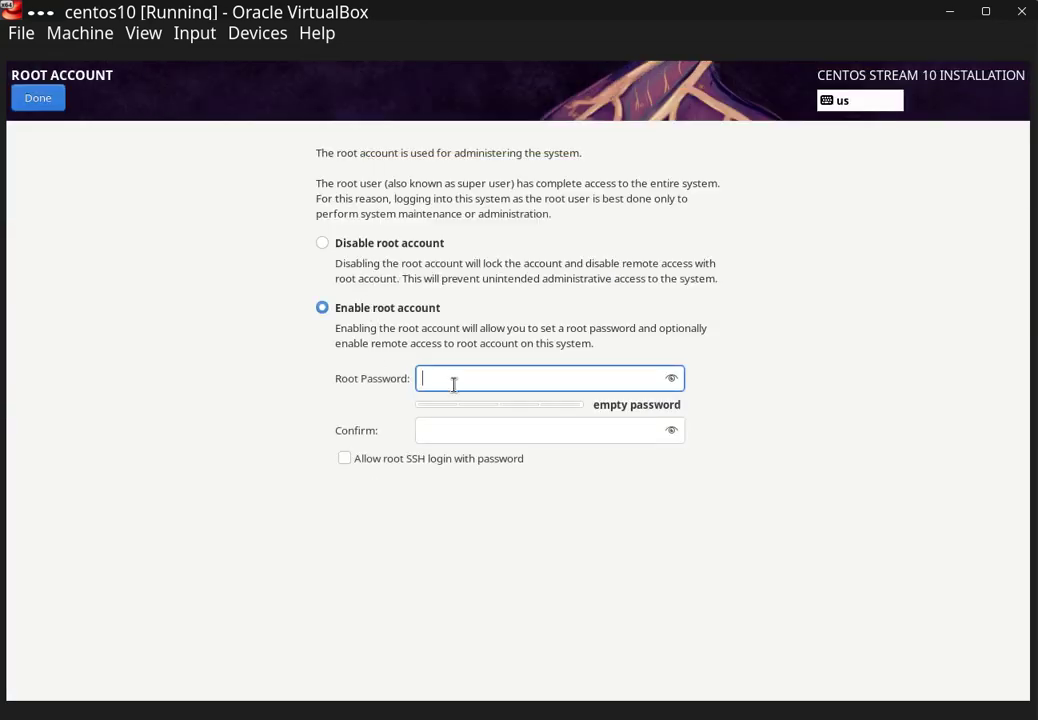
type("centos")
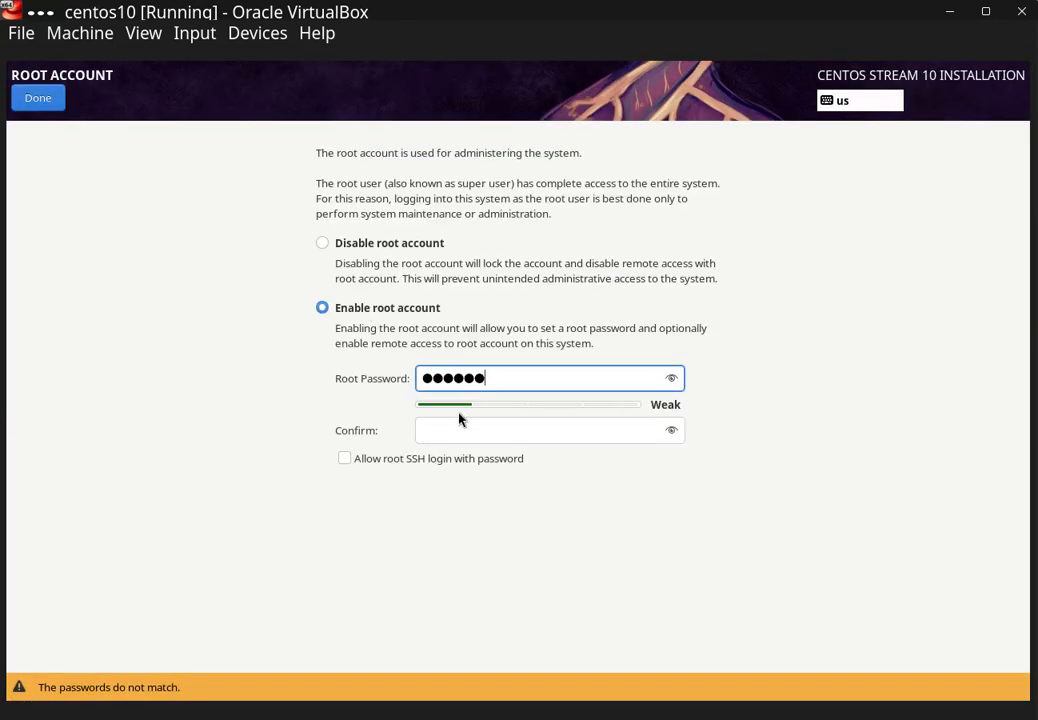
left_click(466, 427)
type("centos")
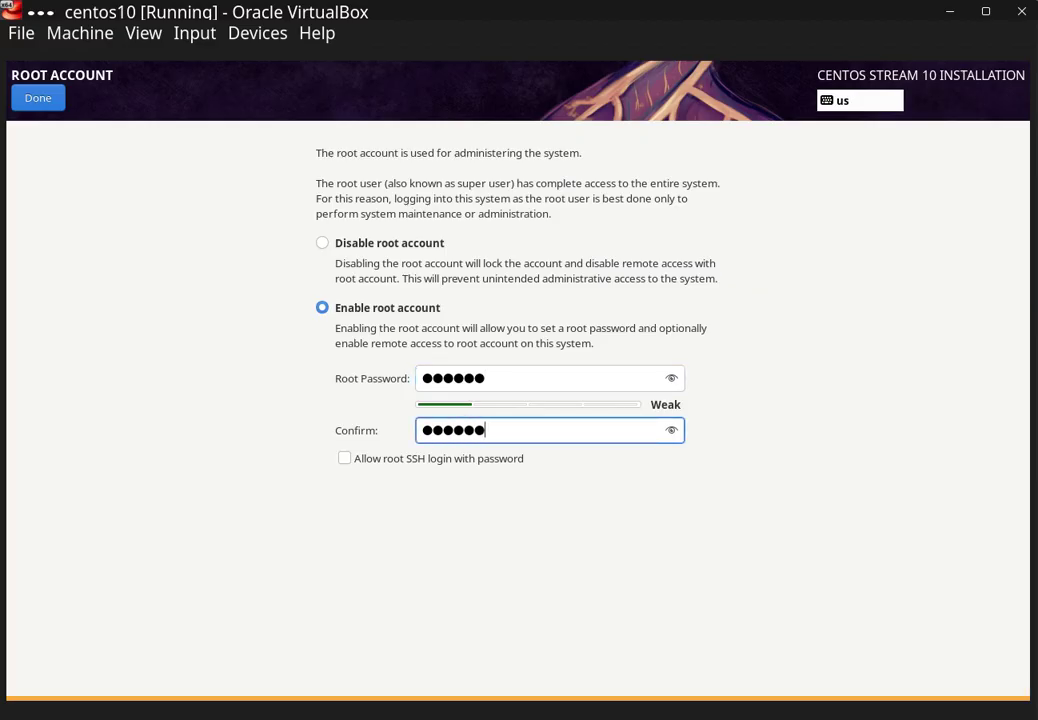
left_click(27, 100)
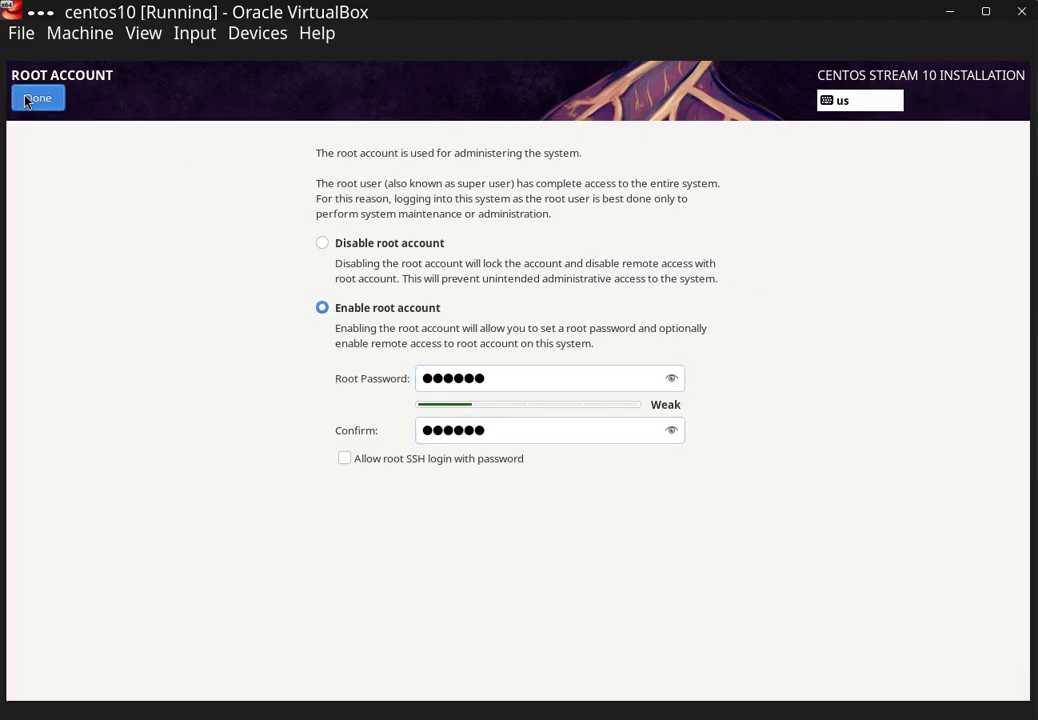
left_click(27, 100)
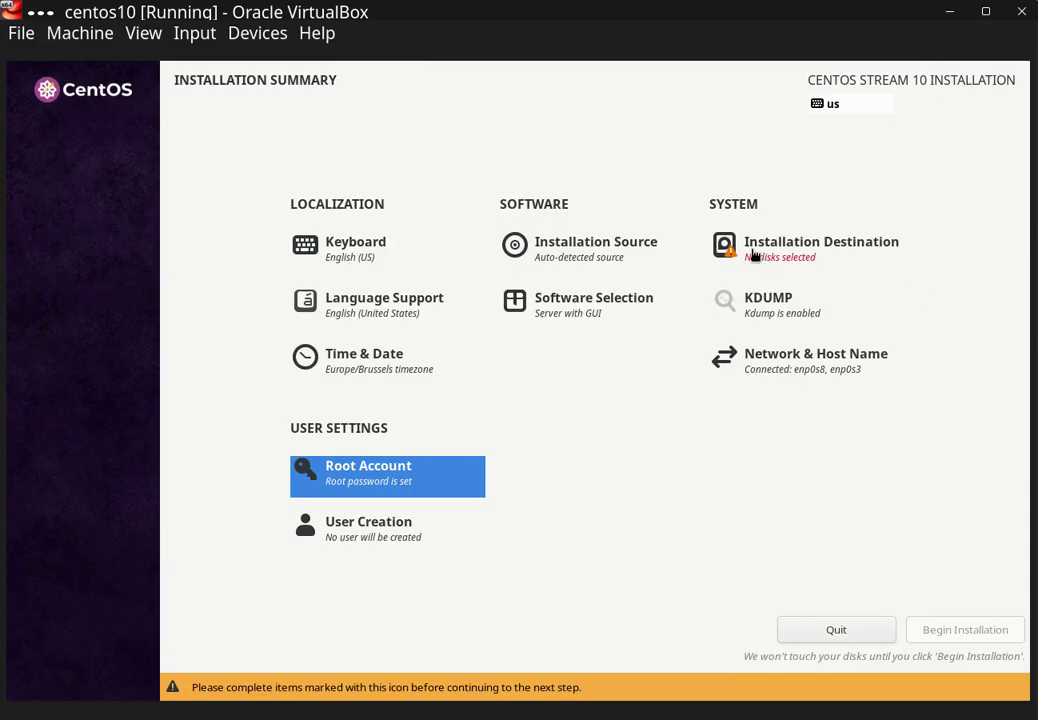
left_click(752, 256)
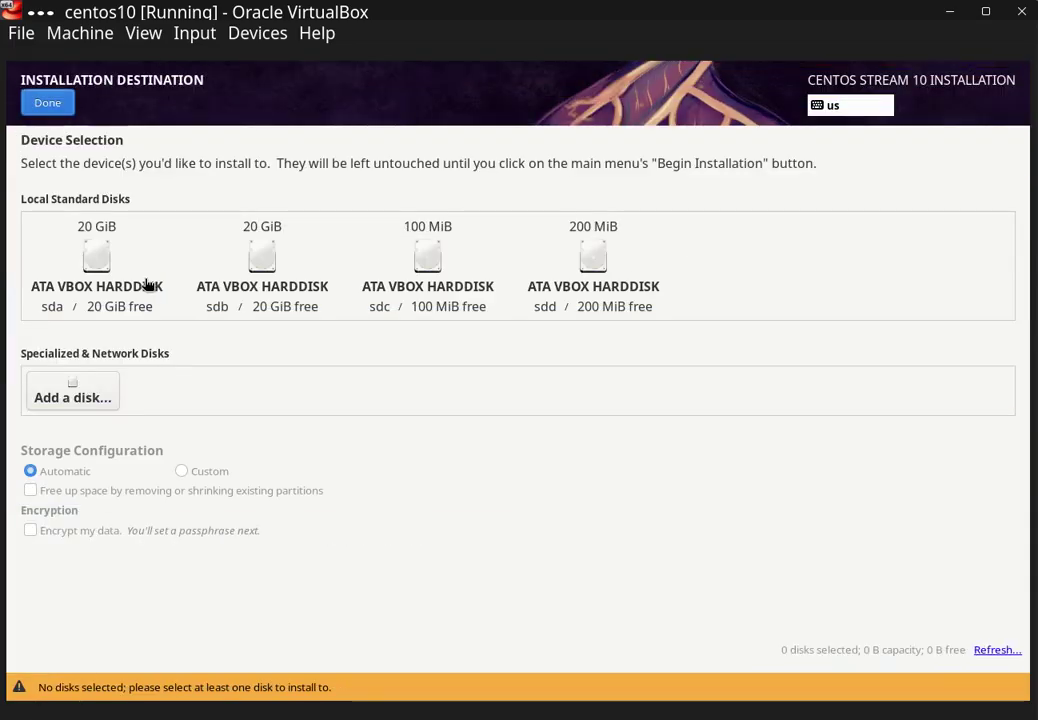
- Select the 20 GiB disks sda and sdb with Custom storage configuration, then proceed to manual partitioning
left_click(70, 218)
left_click(210, 214)
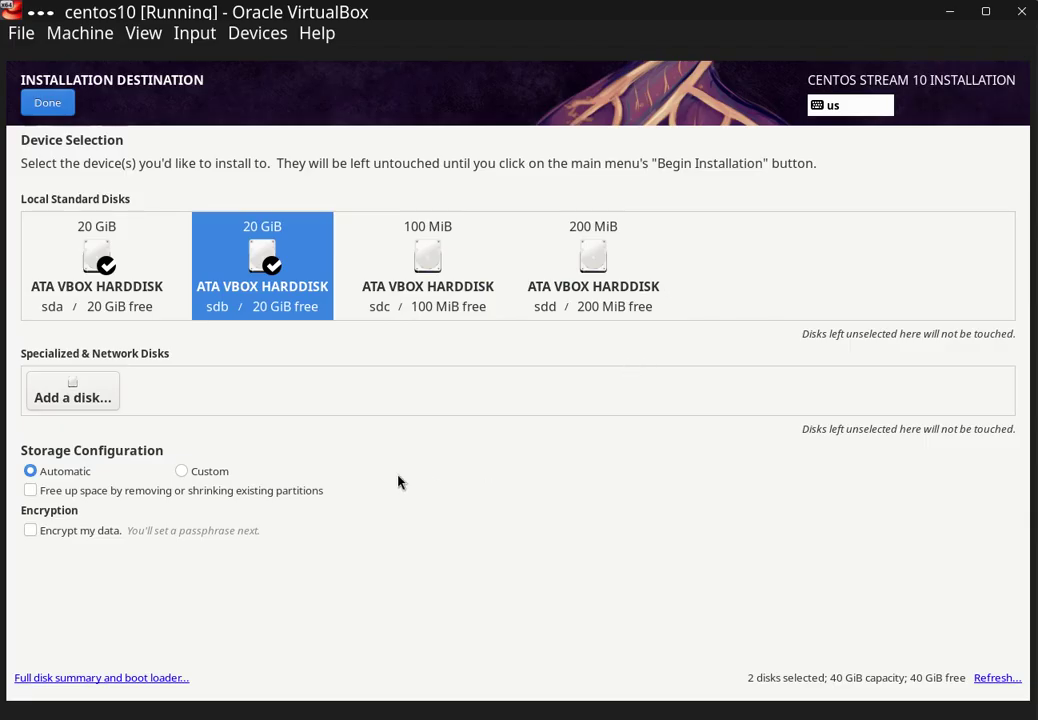
left_click(190, 472)
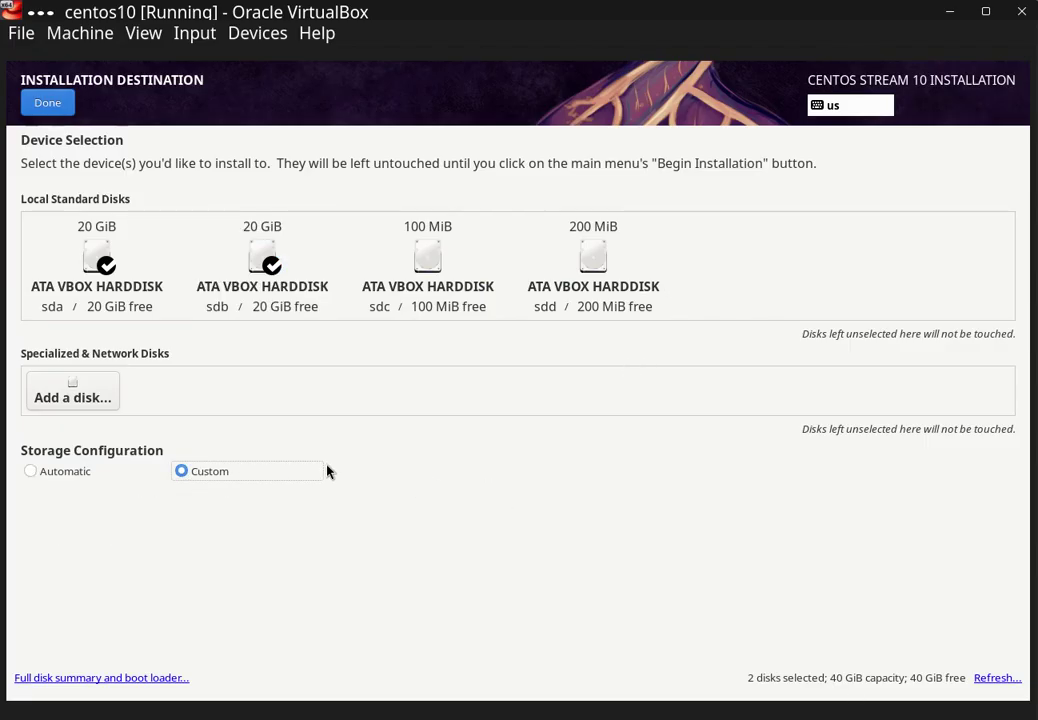
left_click(45, 106)
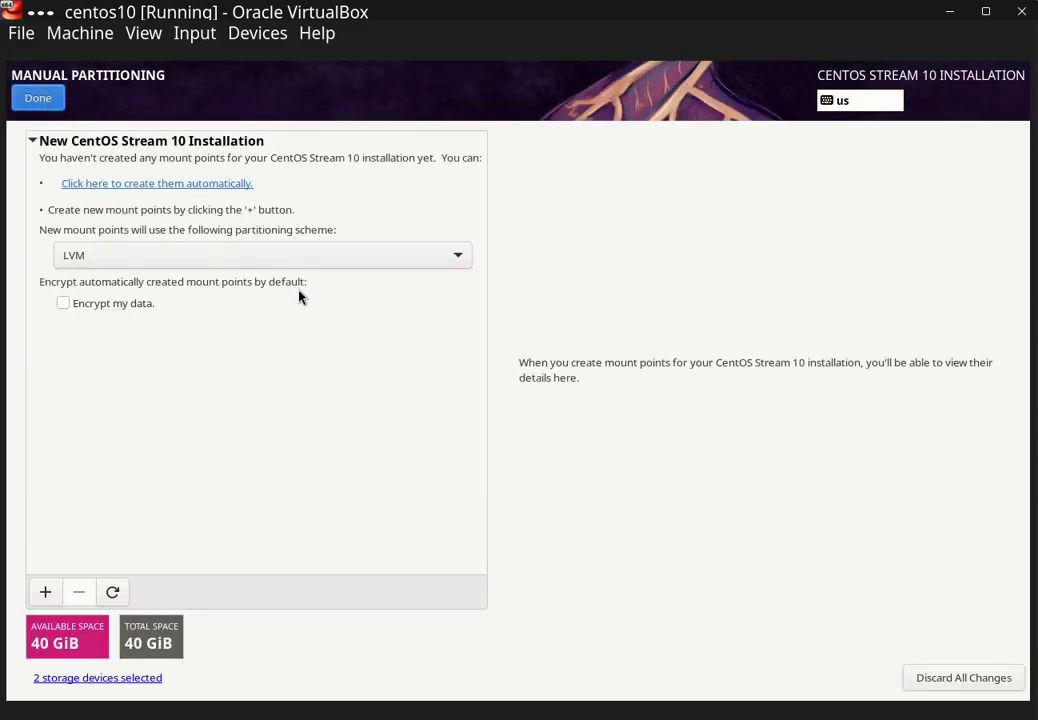
- Add a biosboot mount point of capacity 1 (1024 KiB) and restrict it to disk sda
left_click(44, 593)
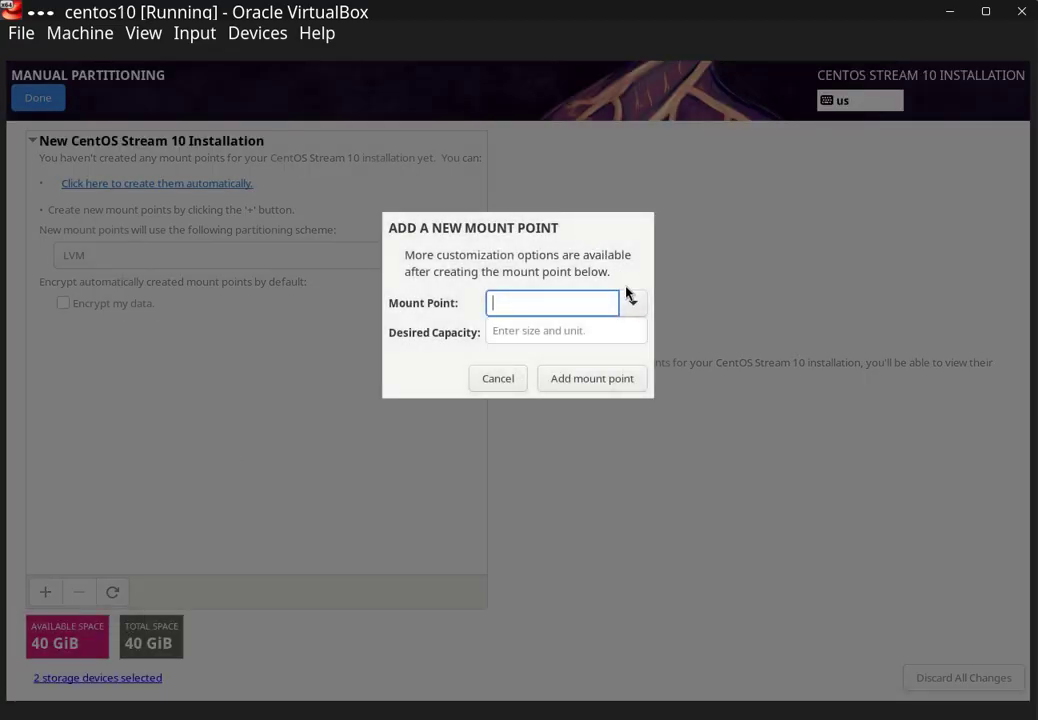
left_click(632, 302)
left_click(591, 457)
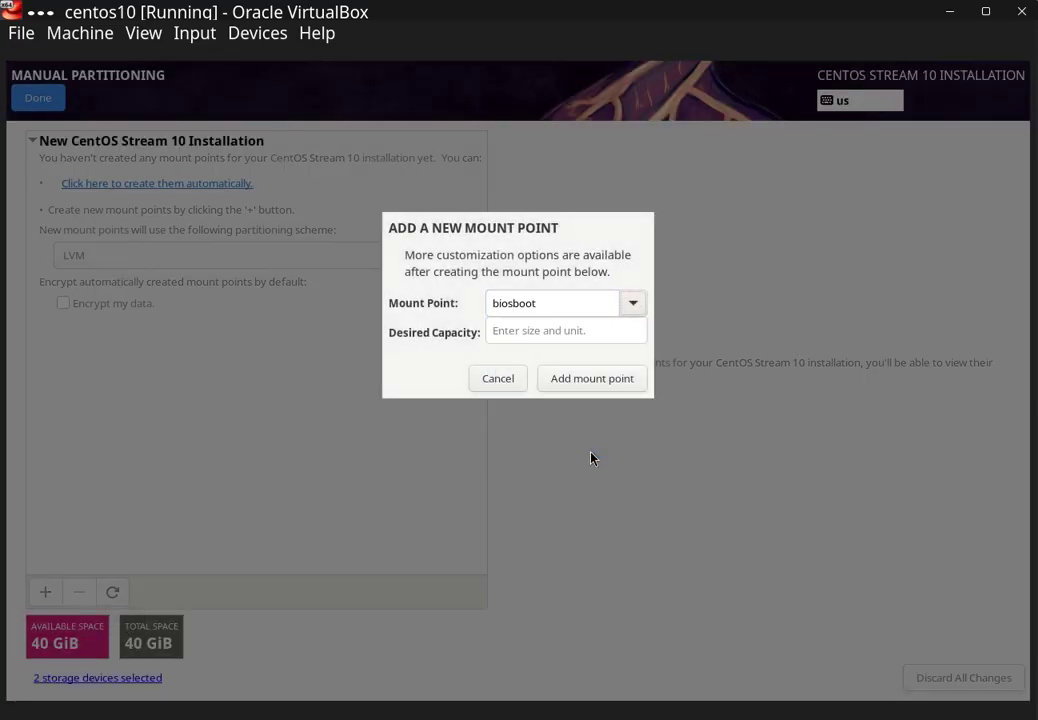
left_click(557, 333)
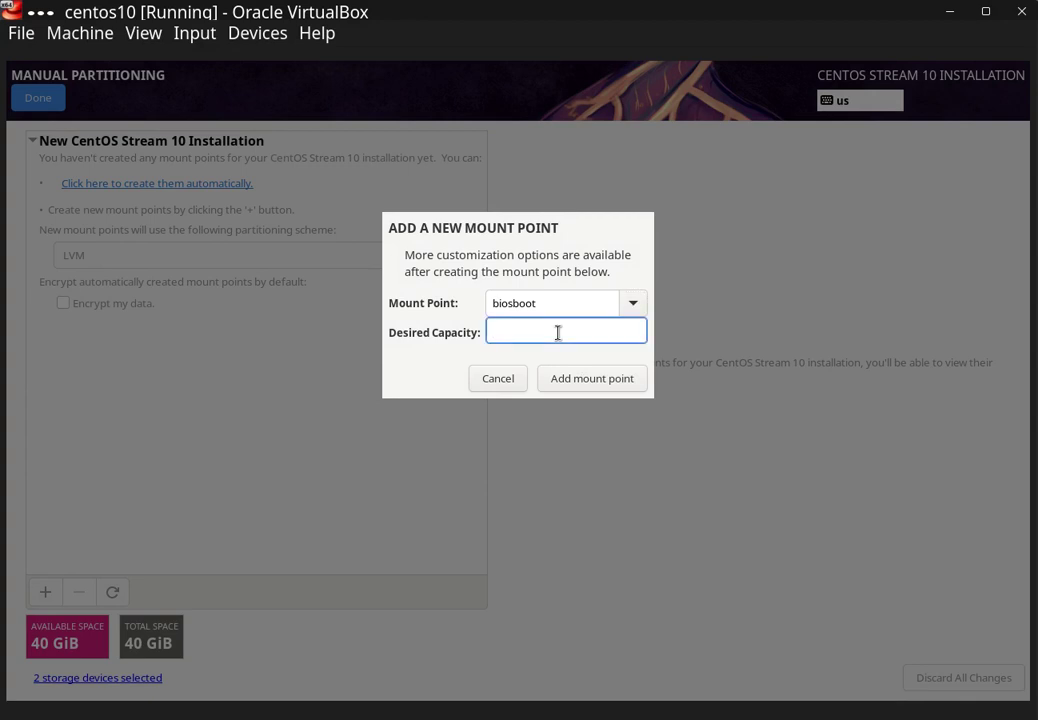
type("1")
left_click(622, 386)
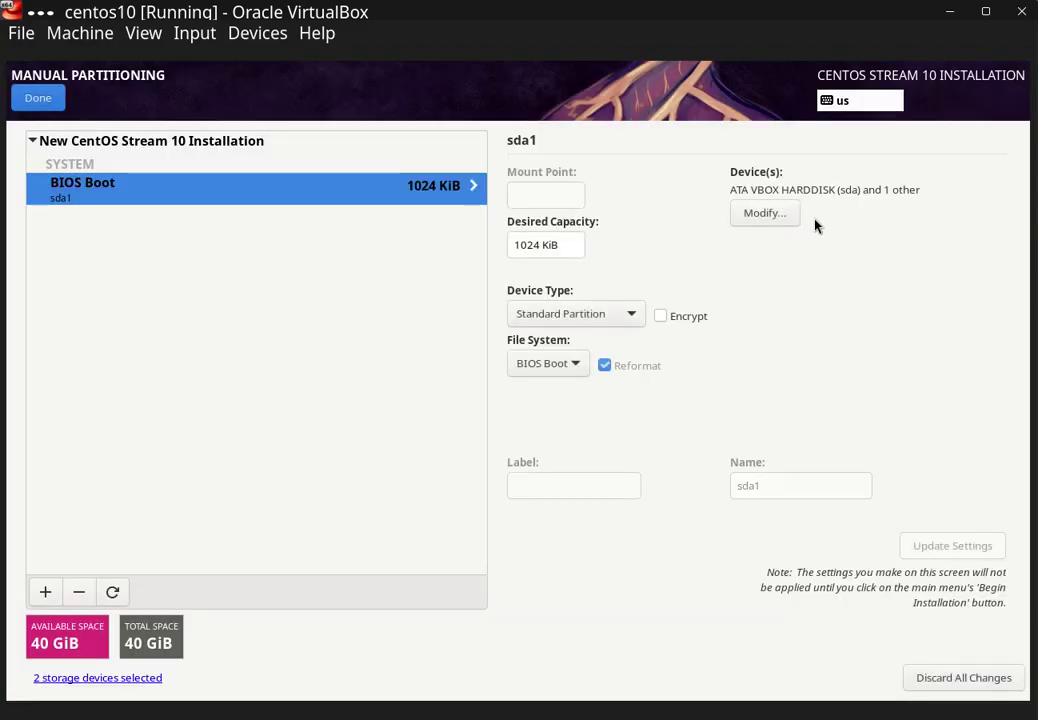
left_click(790, 214)
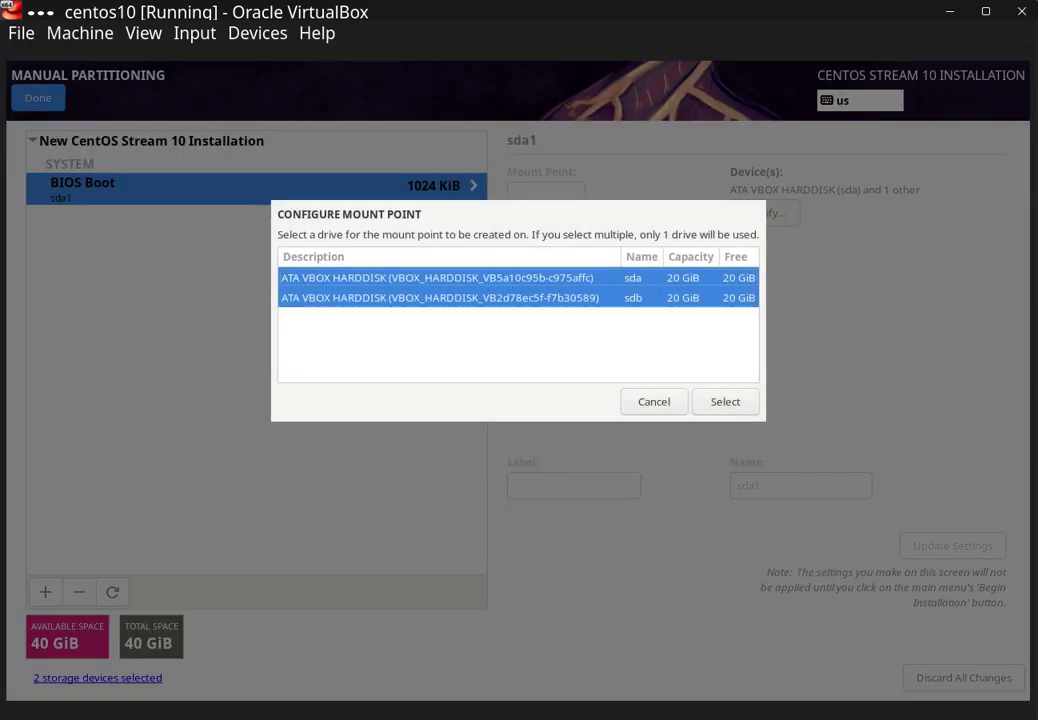
left_click(569, 284)
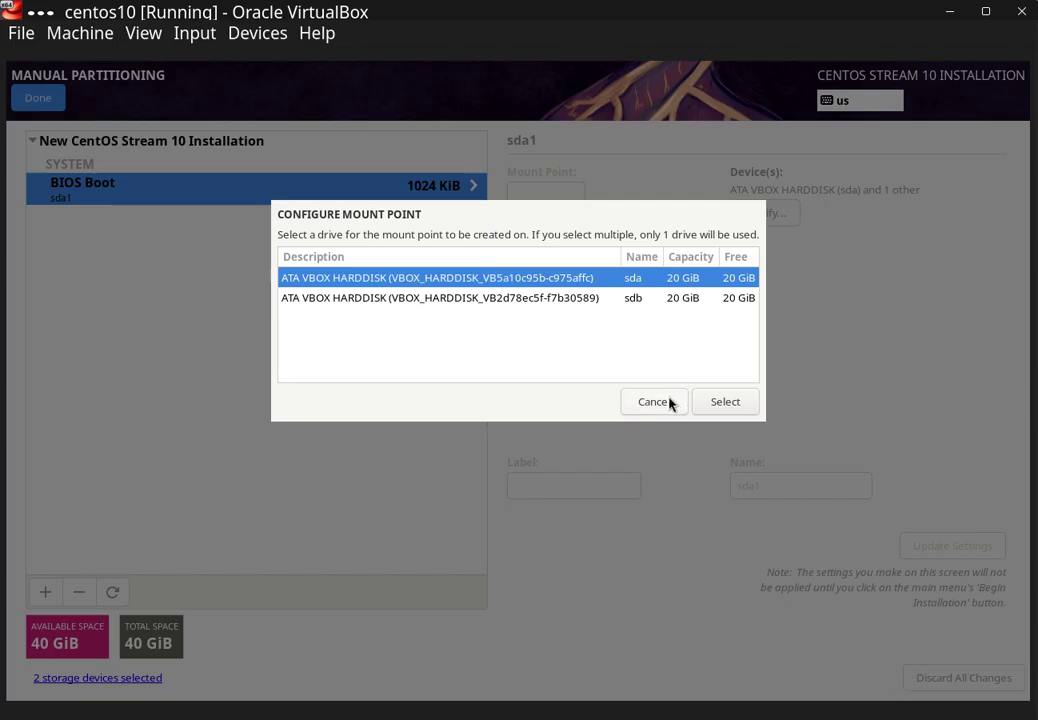
left_click(725, 402)
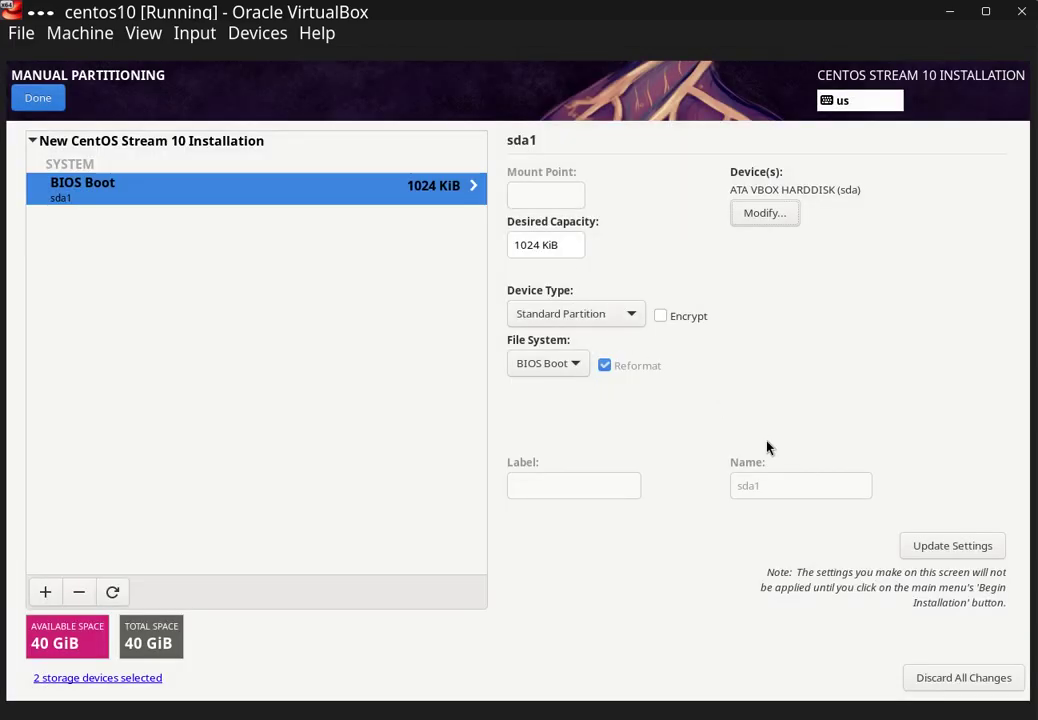
left_click(947, 550)
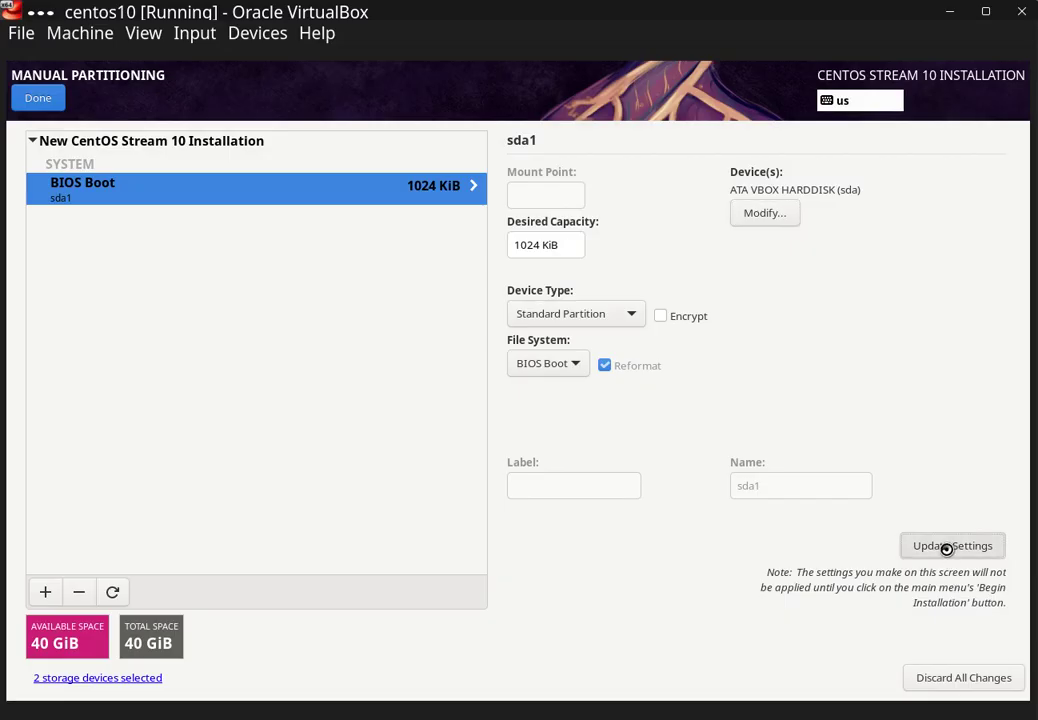
- Add a second biosboot mount point with capacity 1
left_click(44, 593)
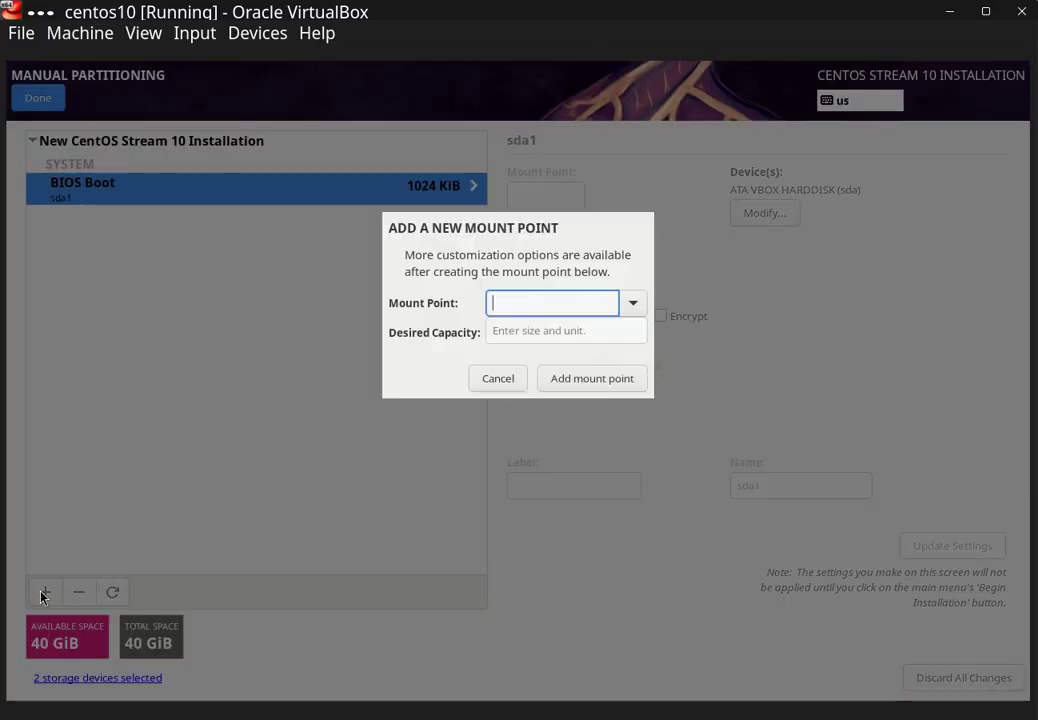
left_click(630, 302)
left_click(559, 463)
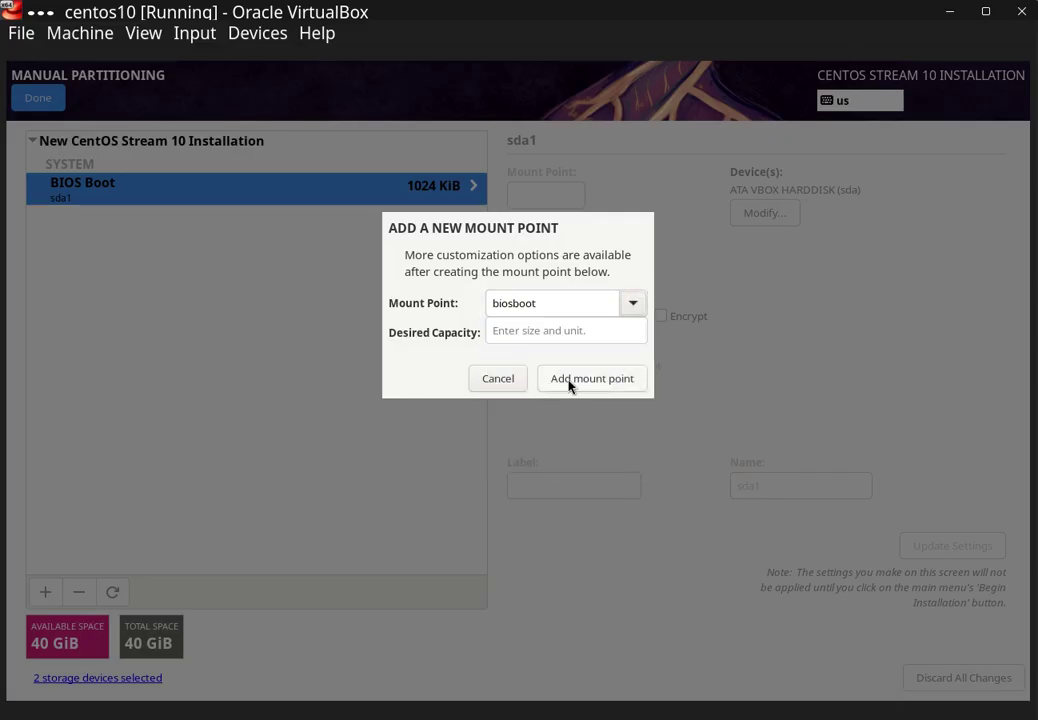
left_click(537, 331)
type("1")
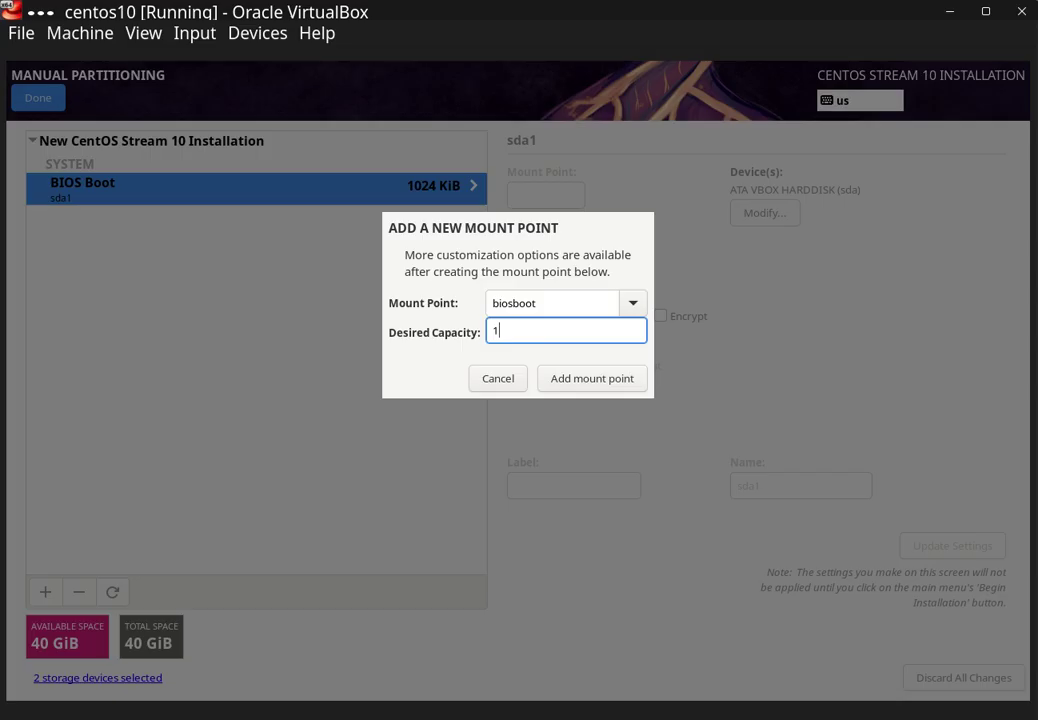
left_click(615, 385)
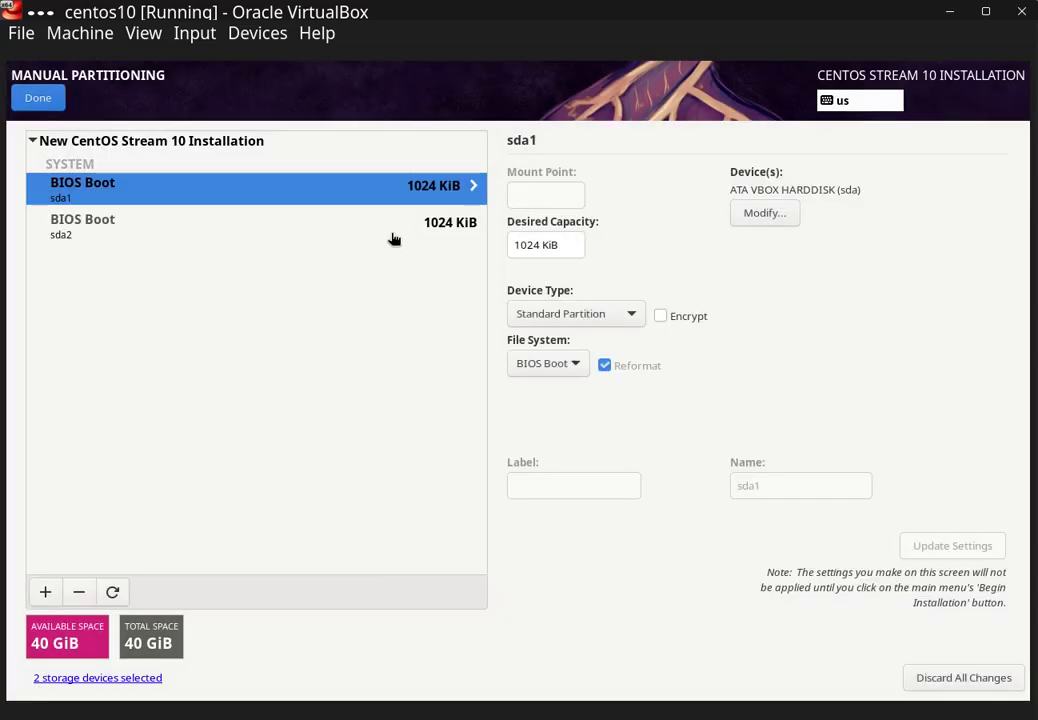
- Move the new sda2 BIOS Boot partition onto disk sdb instead
left_click(394, 238)
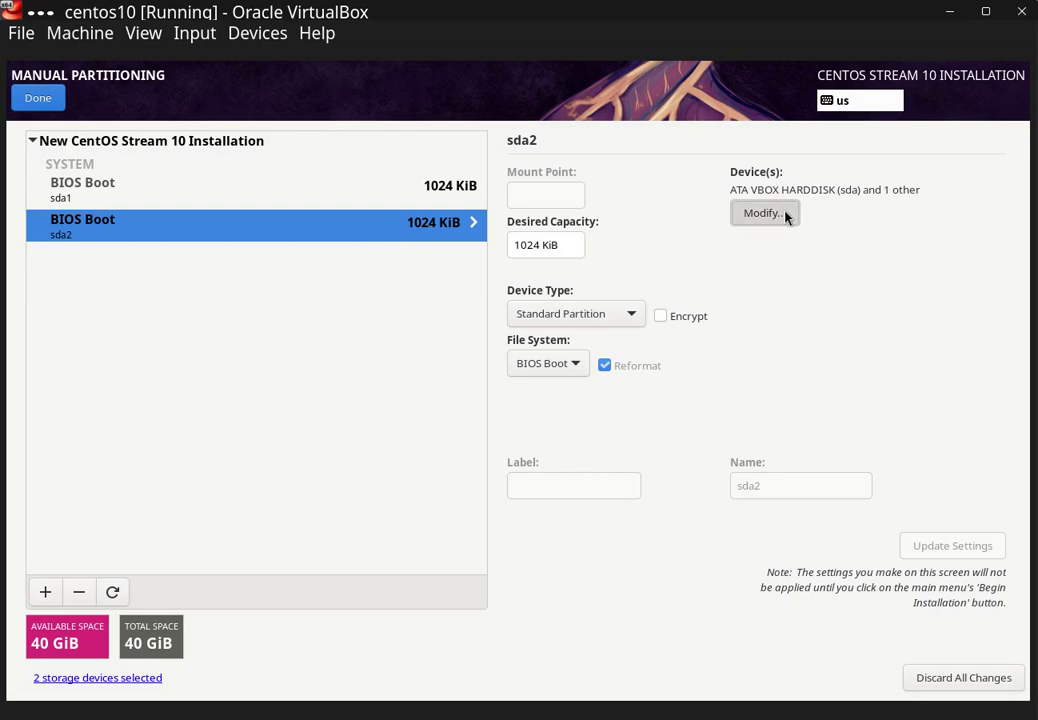
left_click(785, 214)
left_click(622, 299)
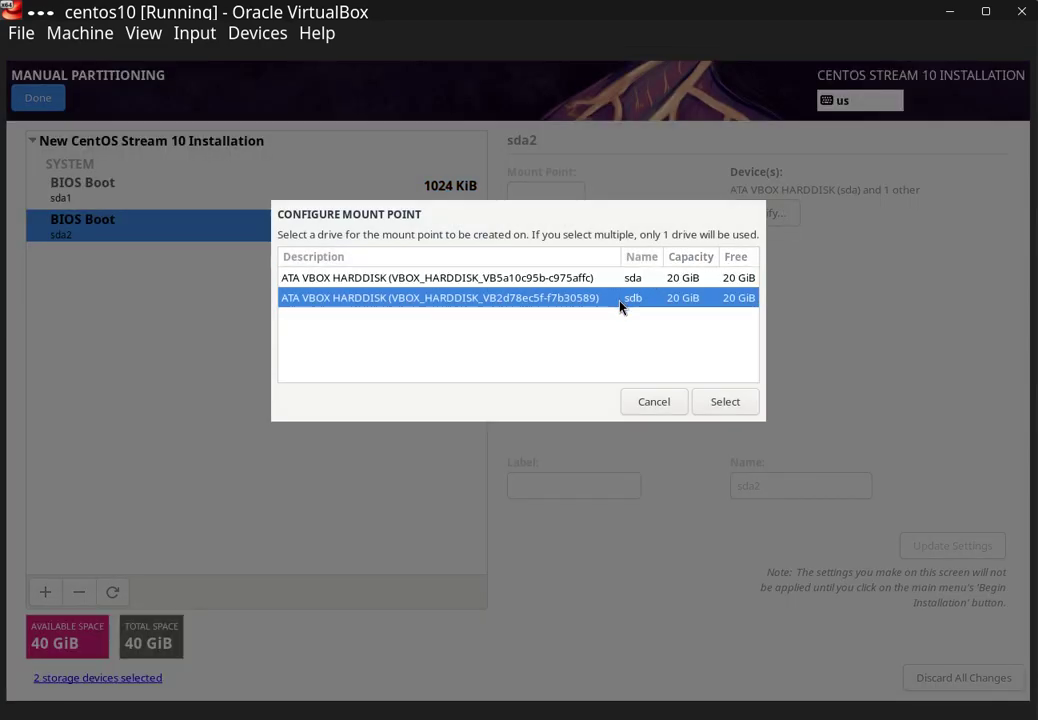
left_click(708, 405)
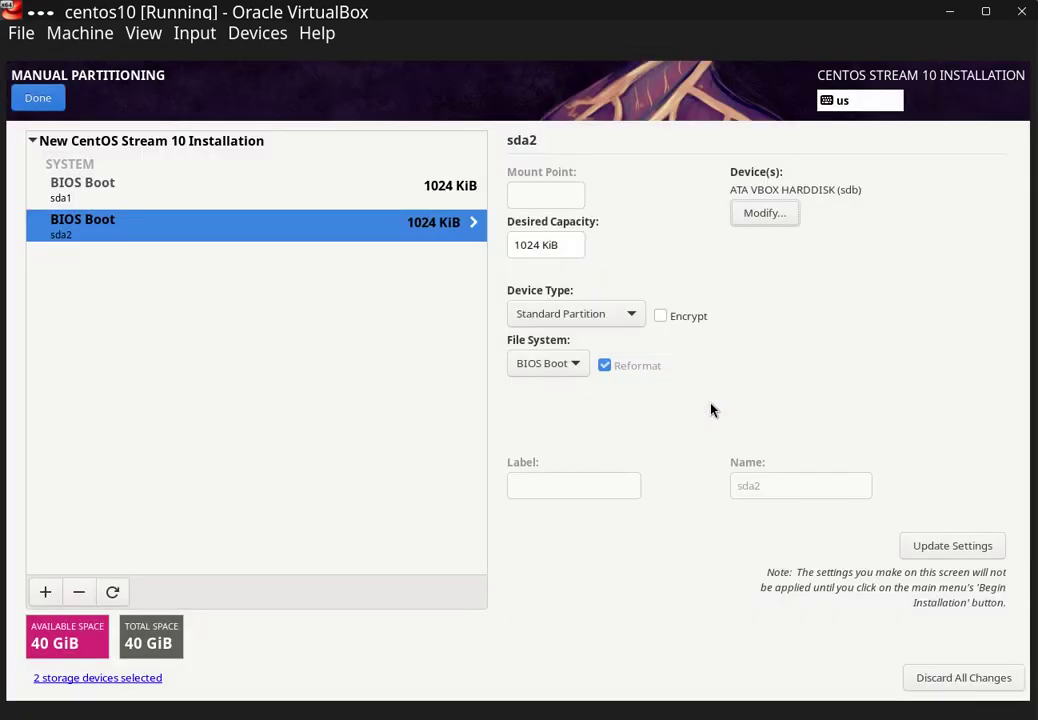
left_click(933, 546)
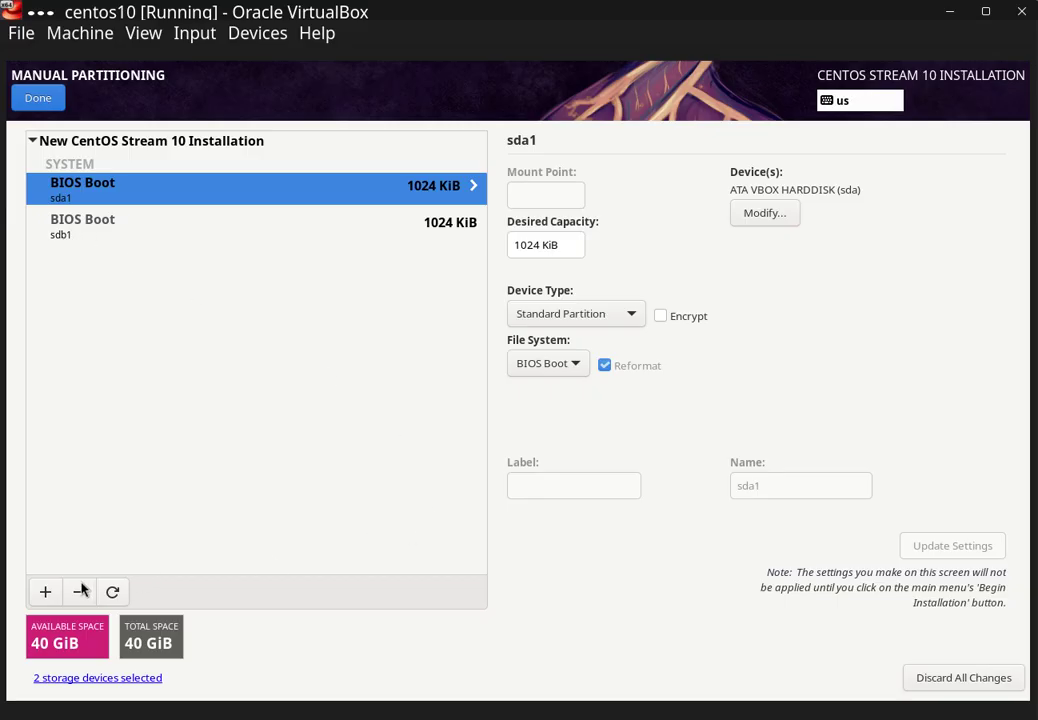
left_click(46, 591)
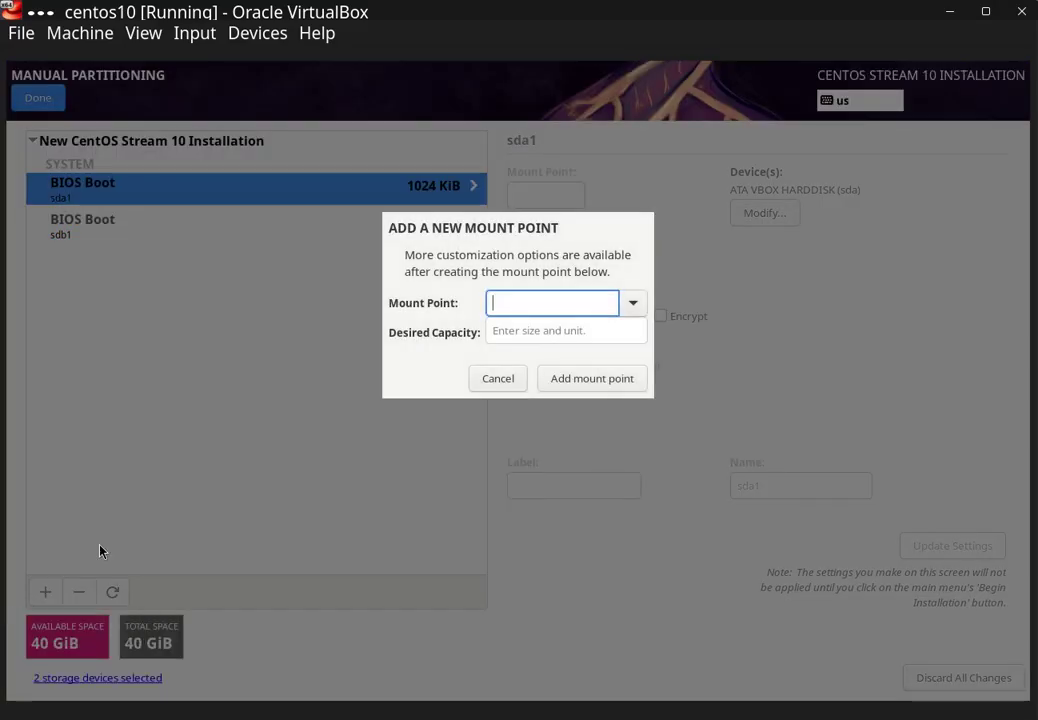
- Create a /boot mount point with a desired capacity of 1000 MiB
left_click(627, 302)
left_click(575, 357)
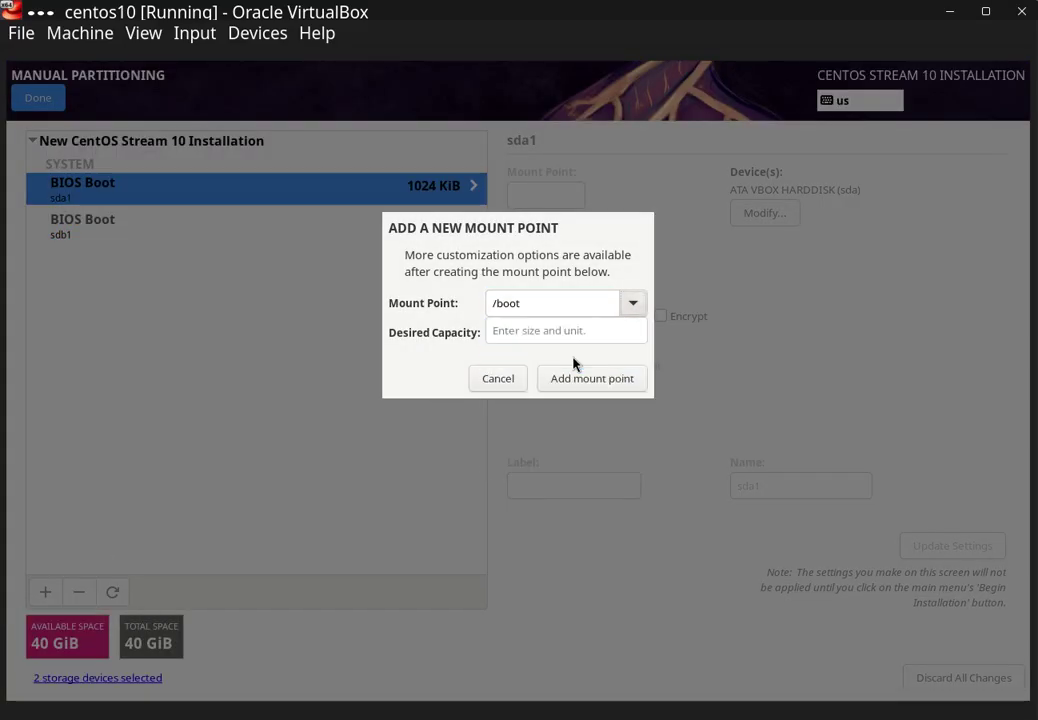
left_click(544, 336)
type("1000")
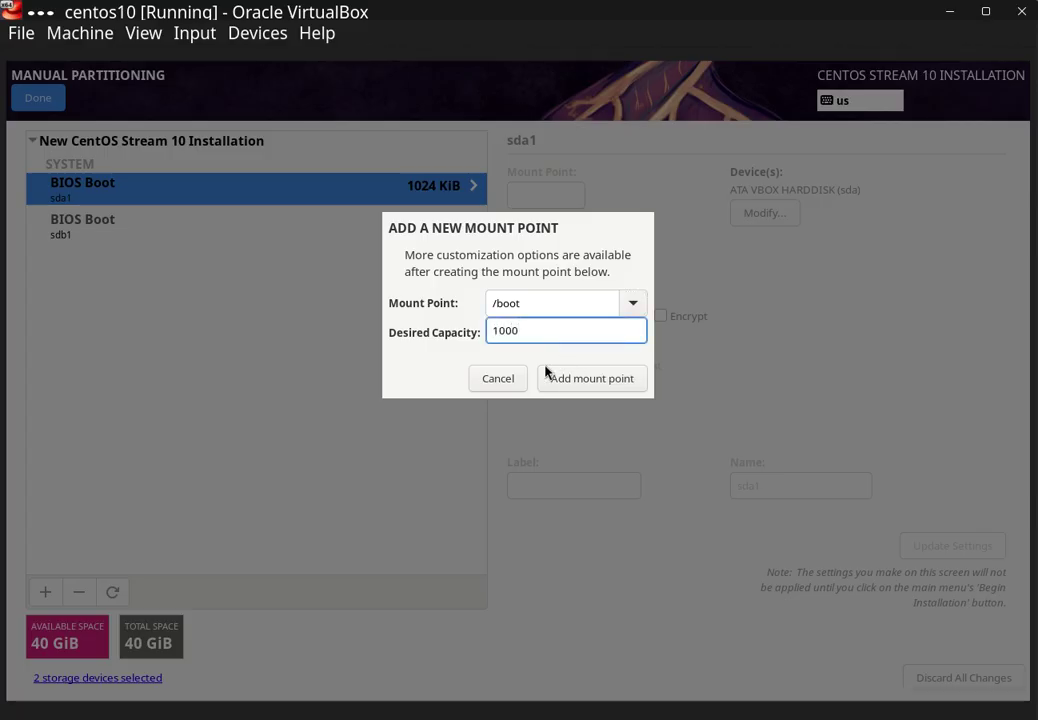
left_click(584, 378)
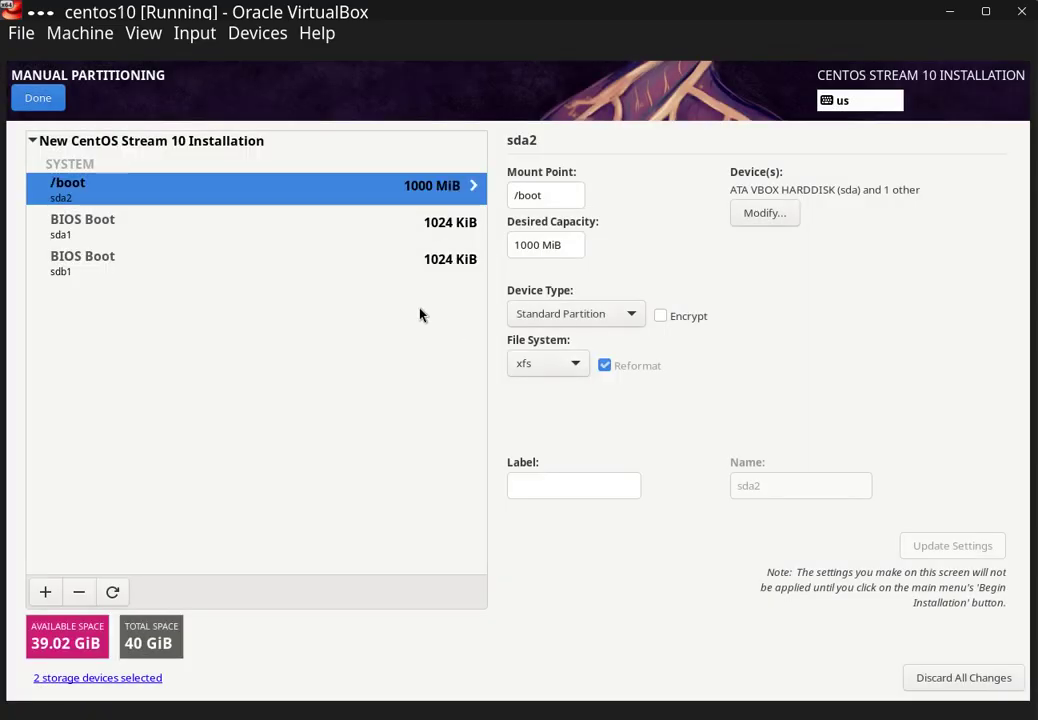
- Change /boot to a RAID device with ext4 file system across both disks sda and sdb
left_click(583, 315)
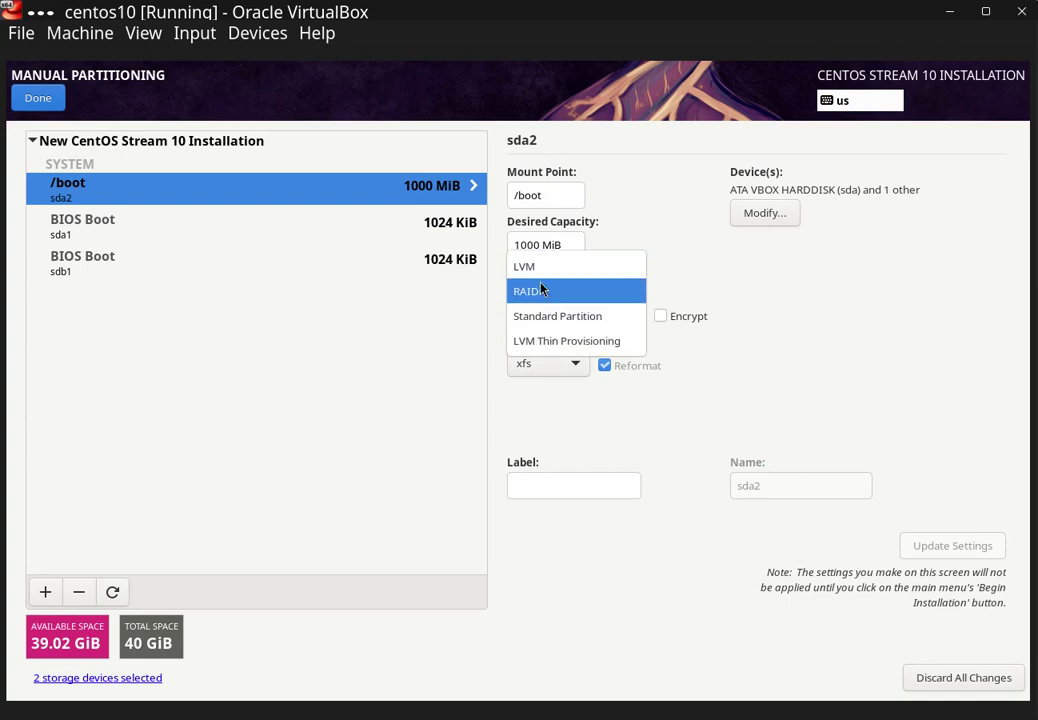
left_click(540, 291)
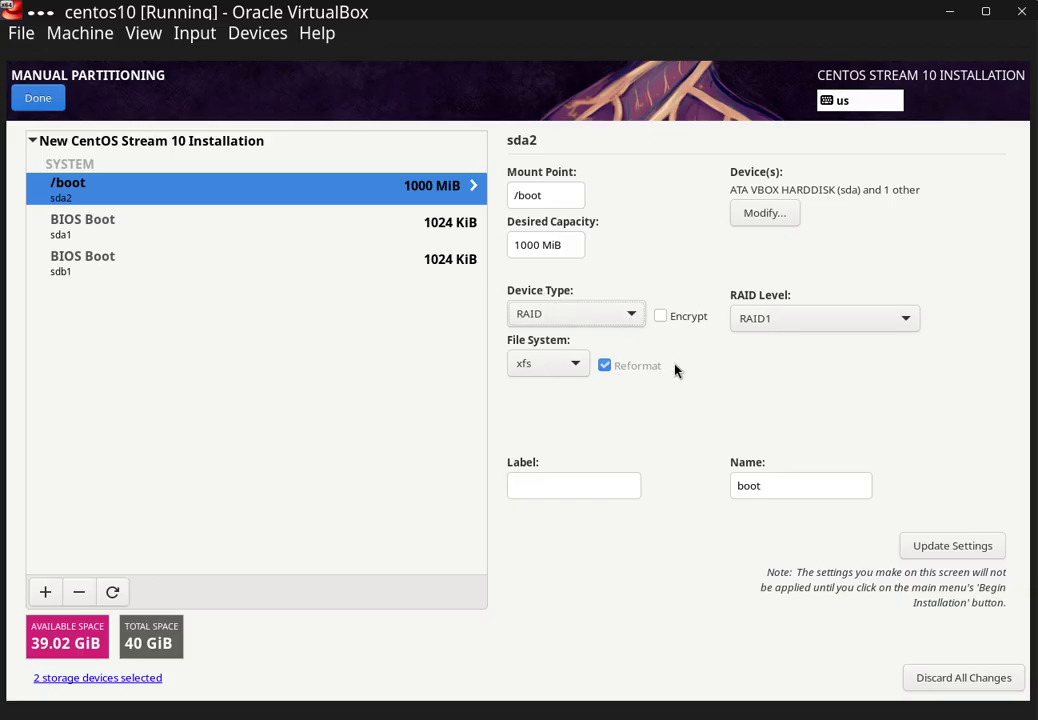
left_click(565, 365)
left_click(551, 291)
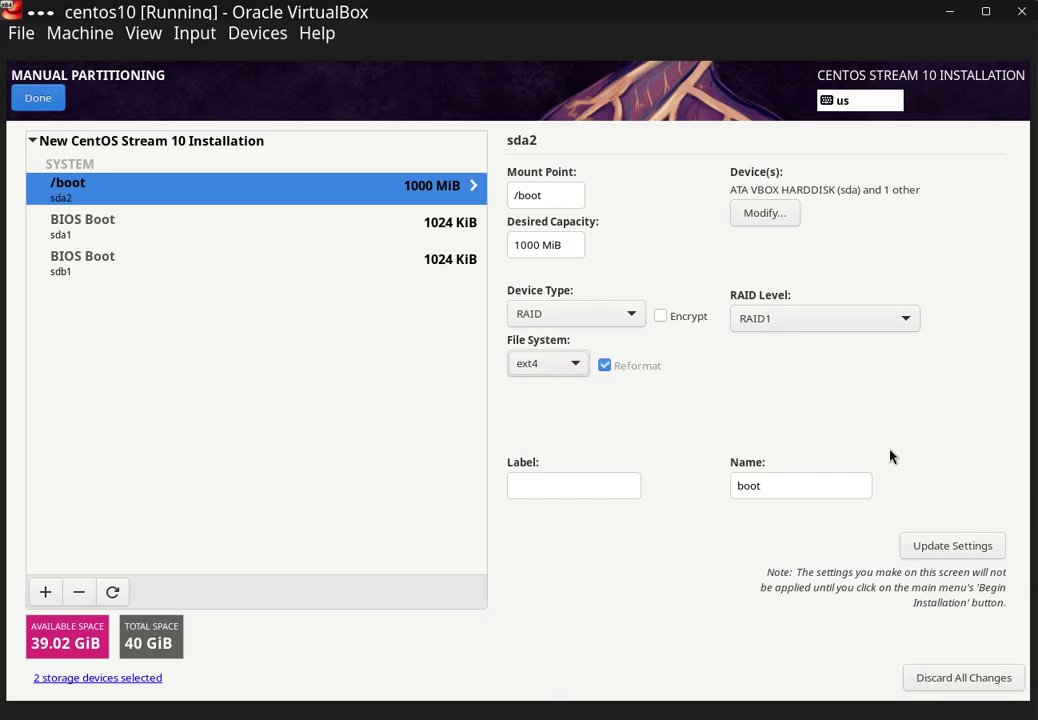
left_click(765, 215)
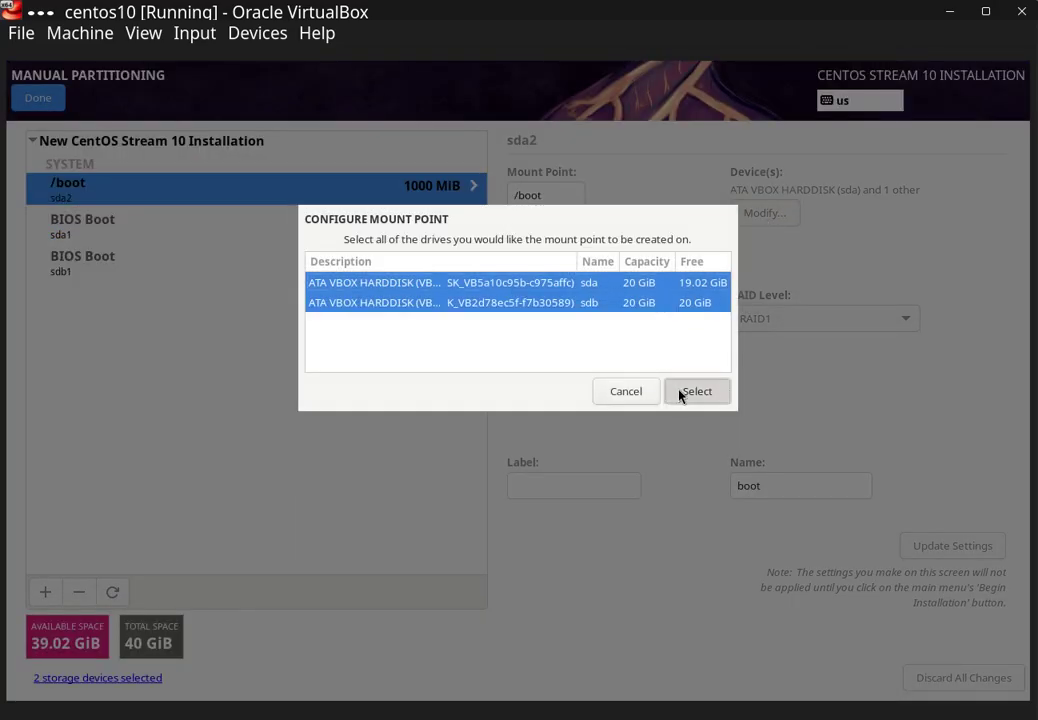
left_click(682, 396)
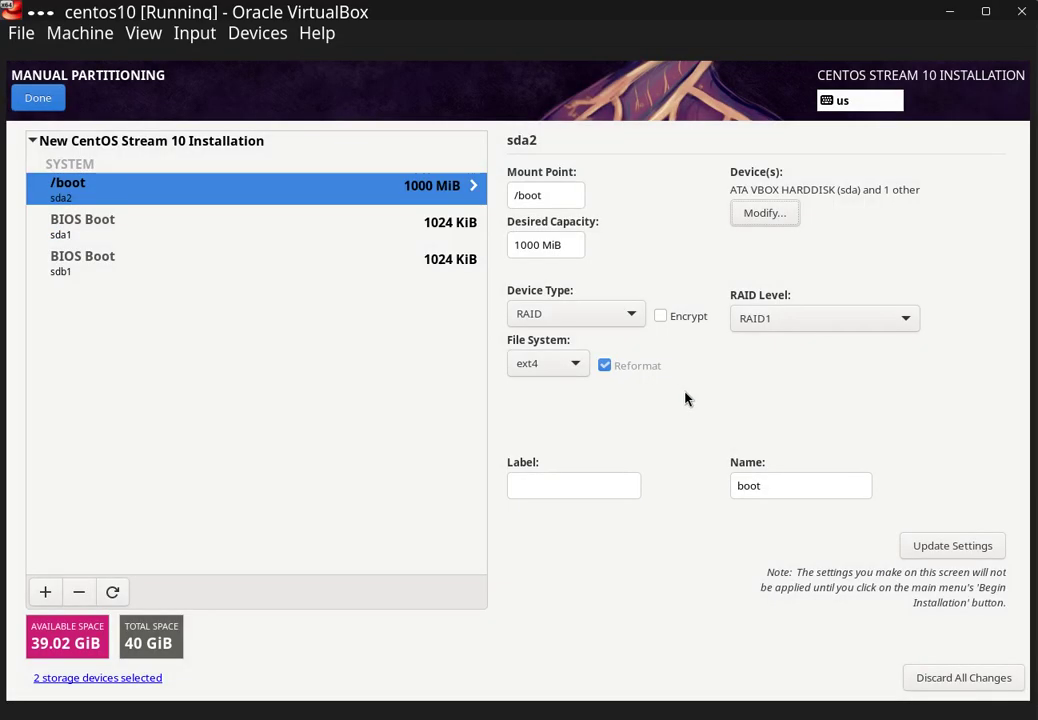
left_click(958, 544)
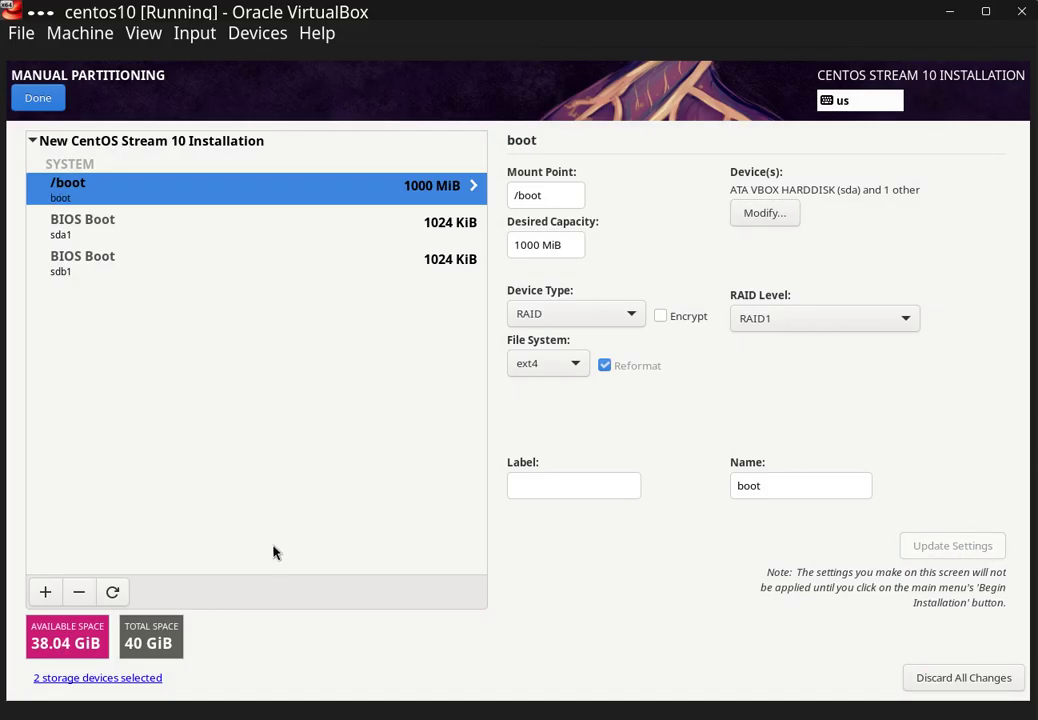
- Add a 2000 MiB swap mount point and switch its device type from LVM to RAID1
left_click(44, 594)
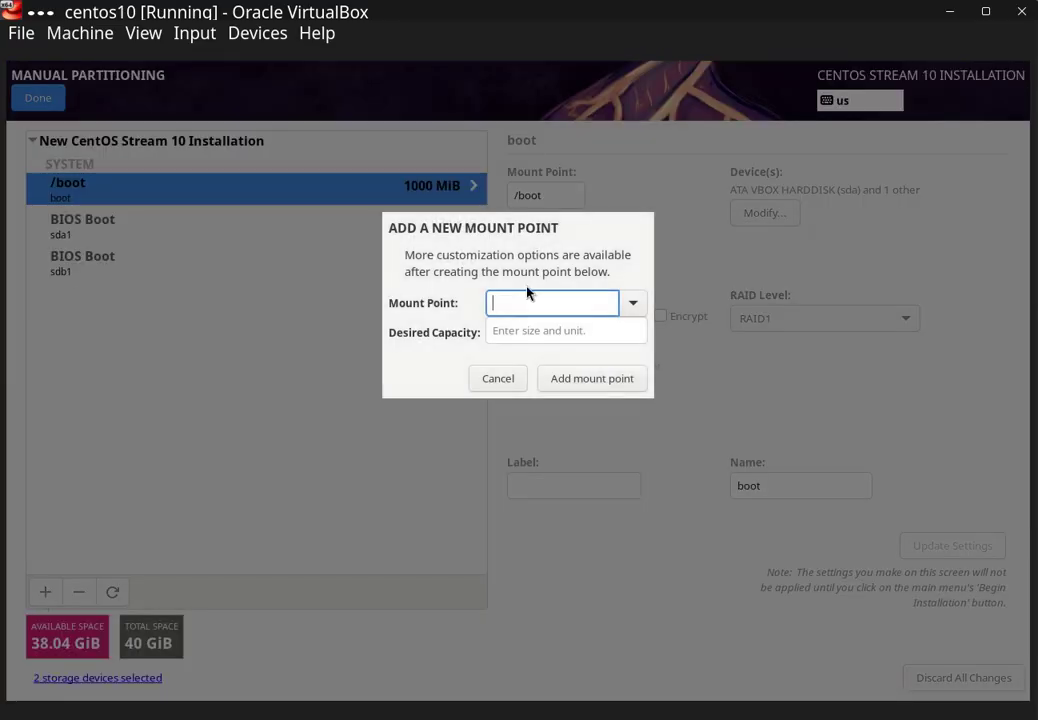
left_click(639, 316)
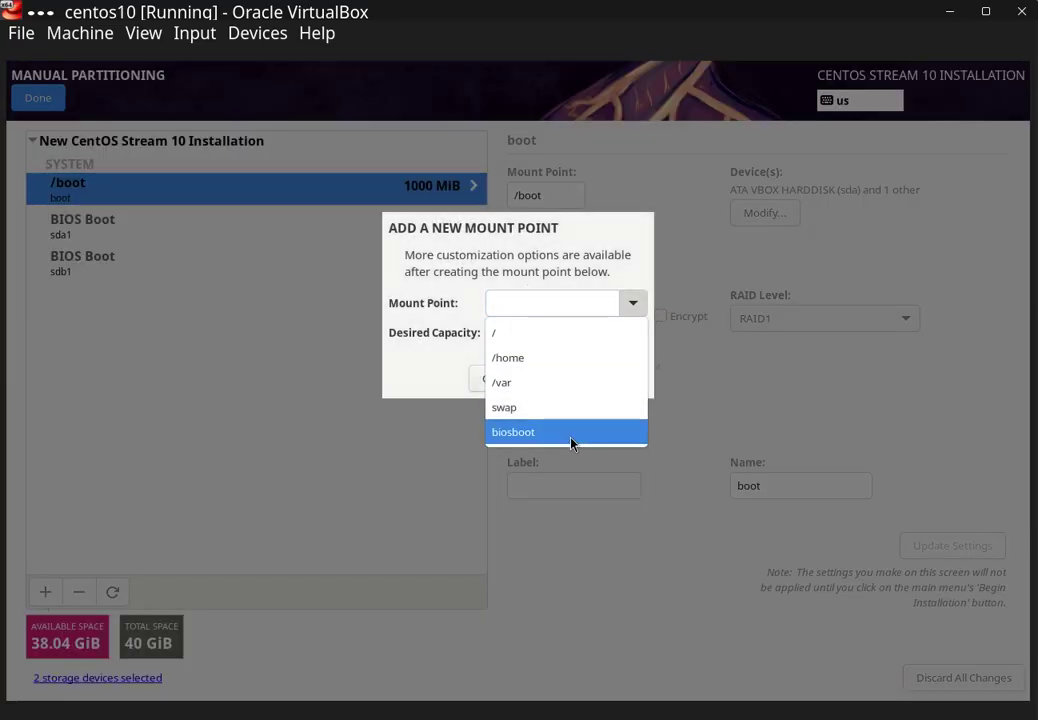
left_click(571, 410)
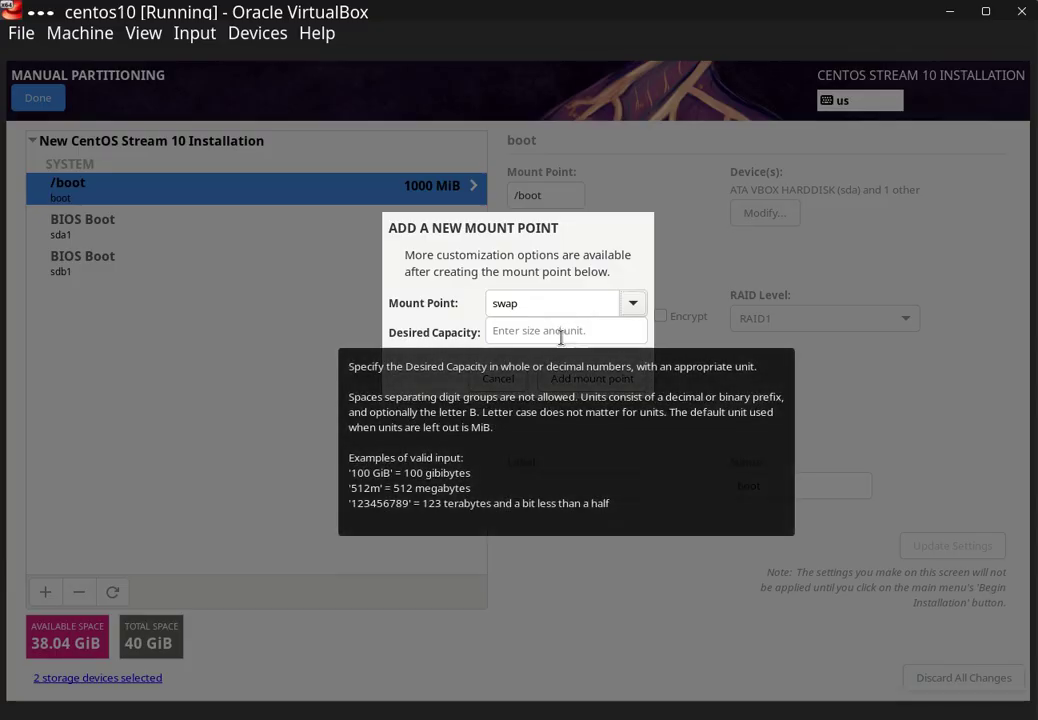
left_click(533, 331)
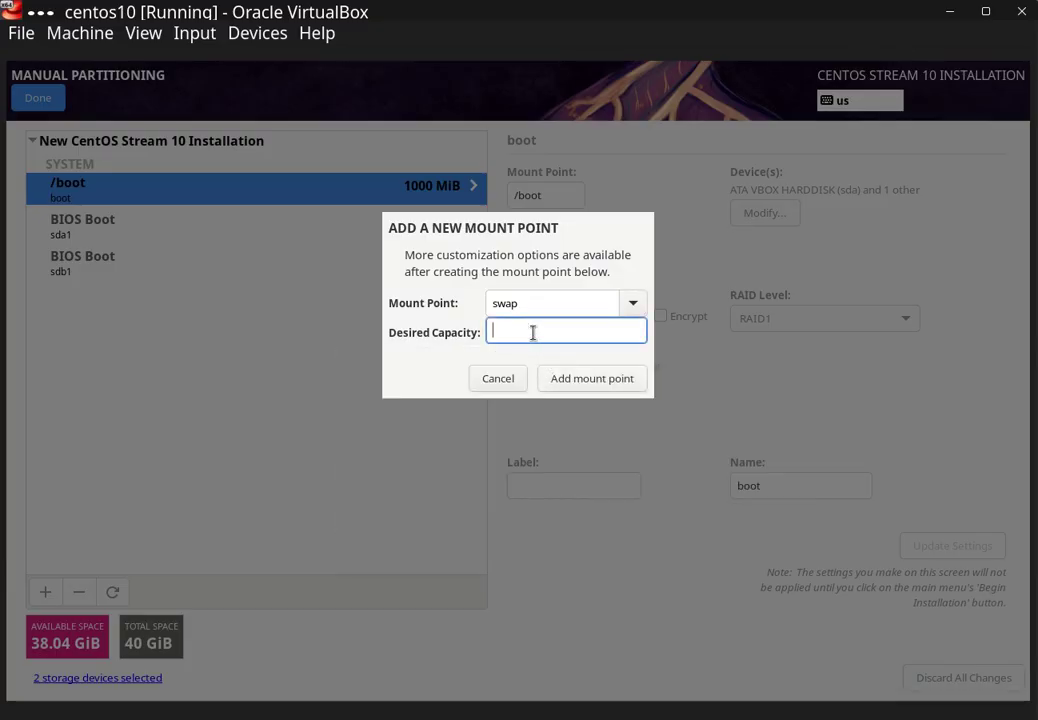
type("2000")
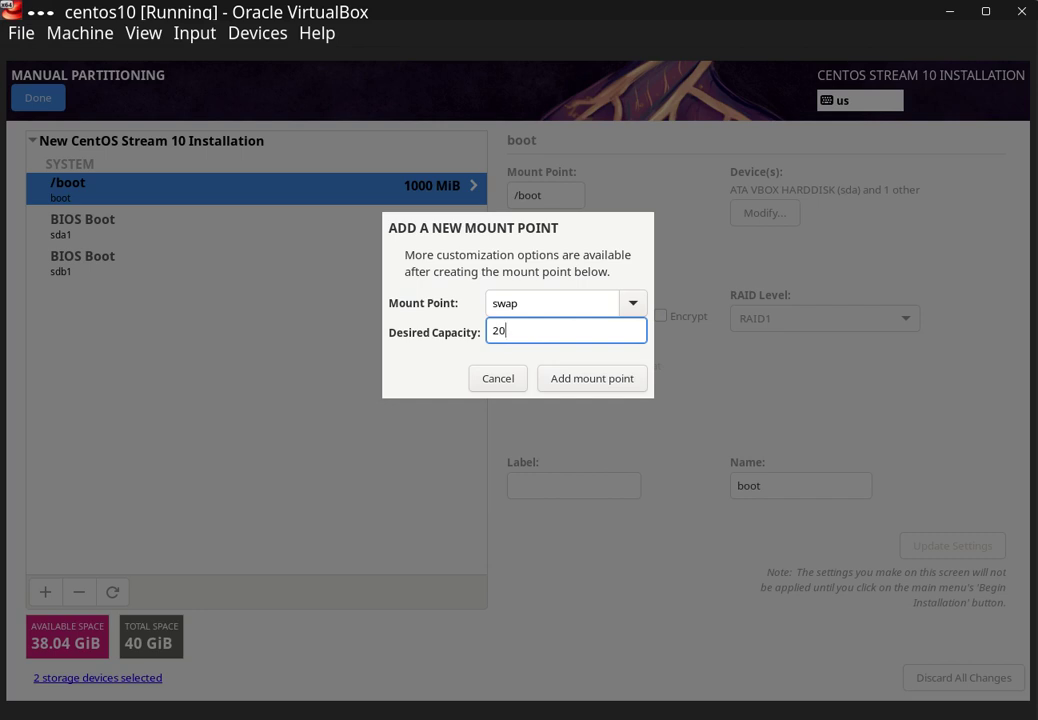
left_click(630, 382)
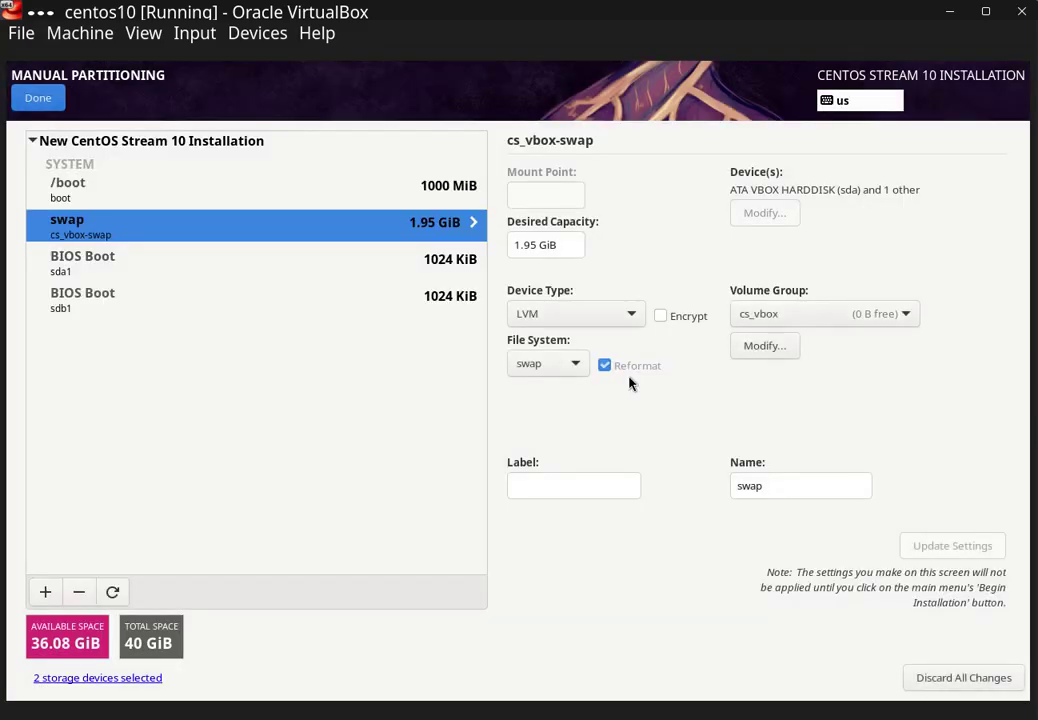
left_click(590, 315)
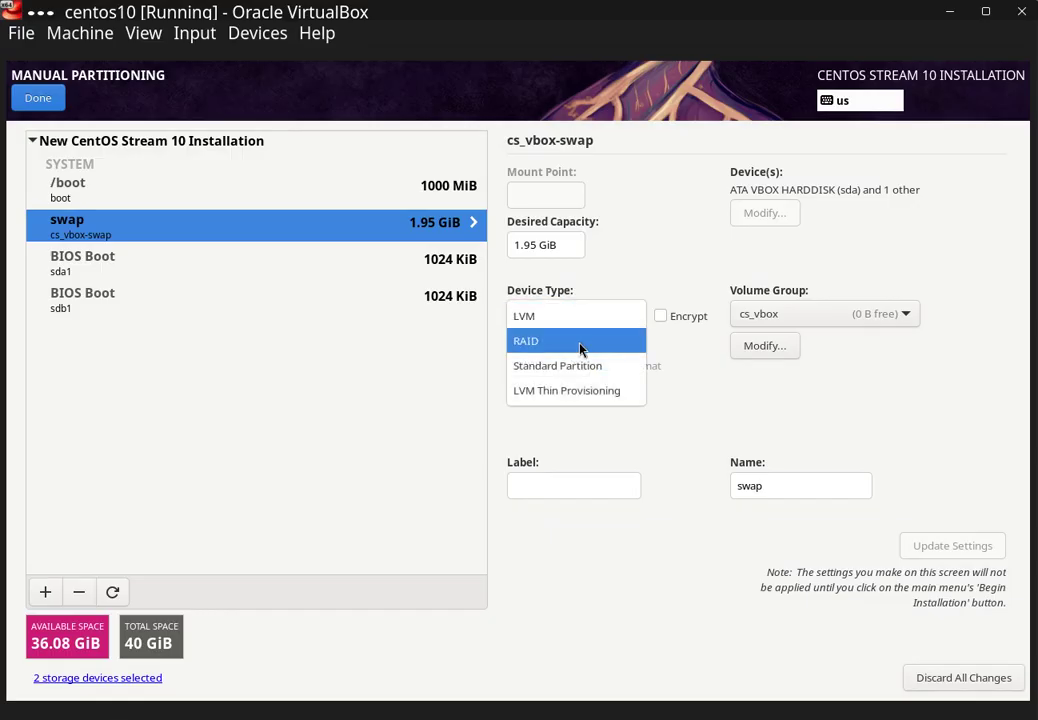
left_click(580, 342)
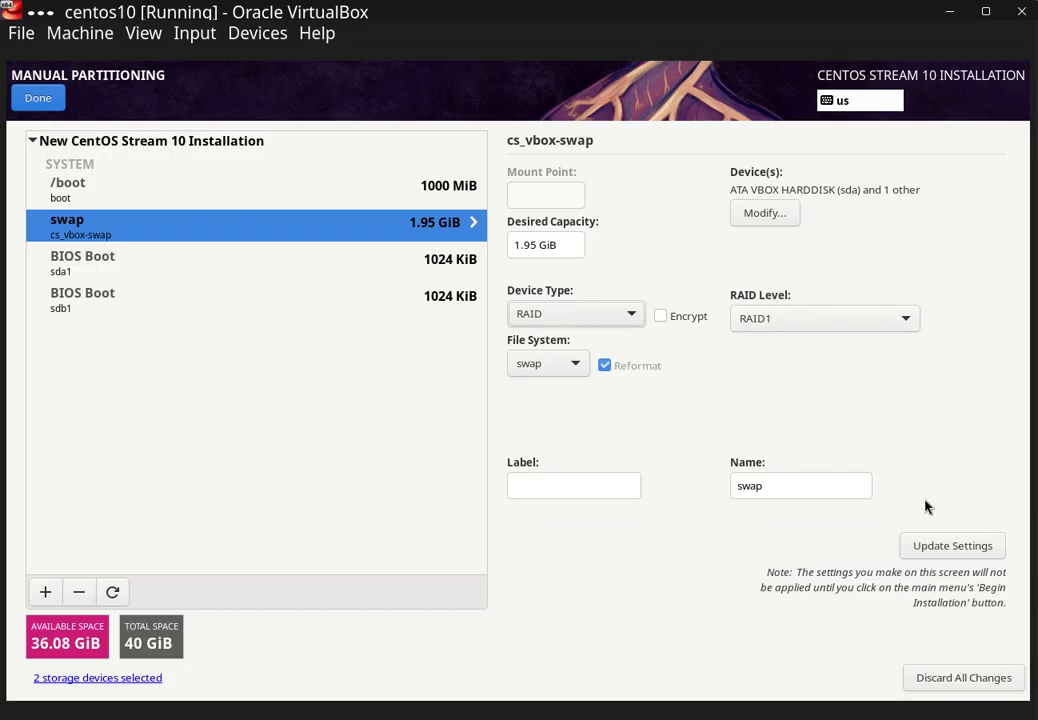
left_click(946, 546)
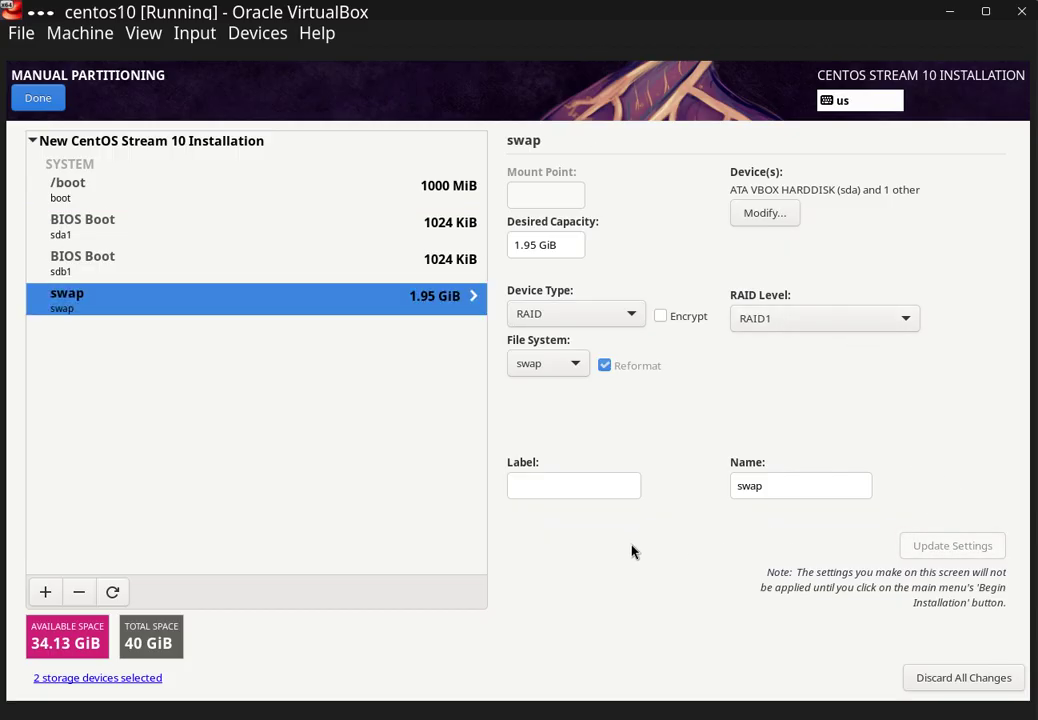
- Add a / mount point with no capacity given, so it takes the remaining 34.13 GiB
left_click(42, 593)
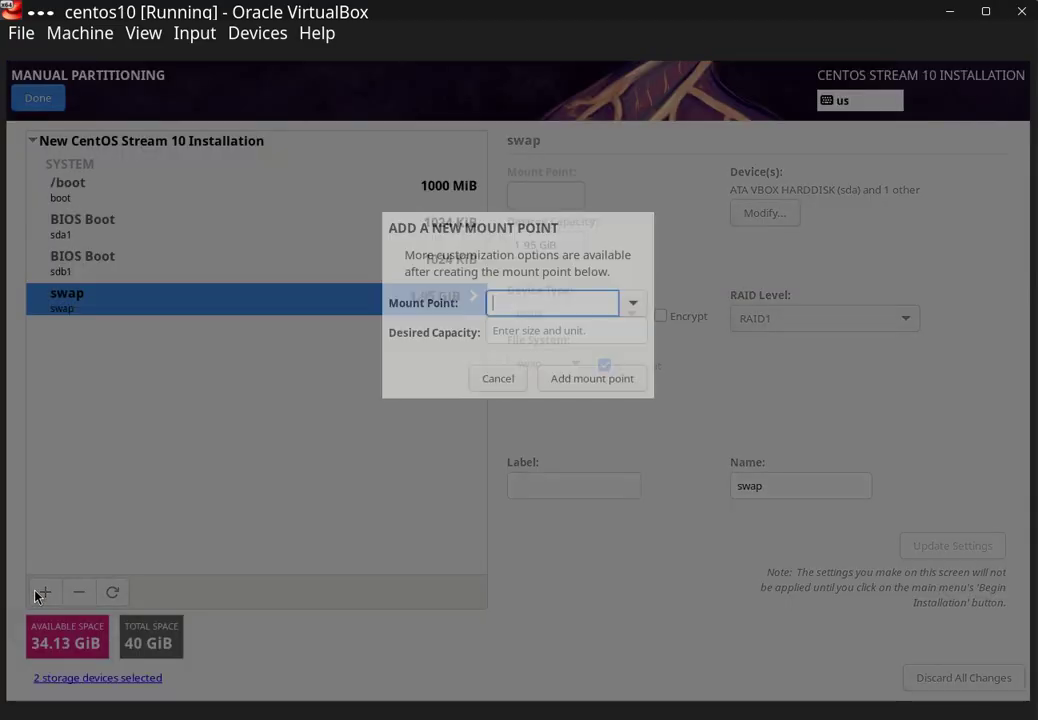
left_click(633, 302)
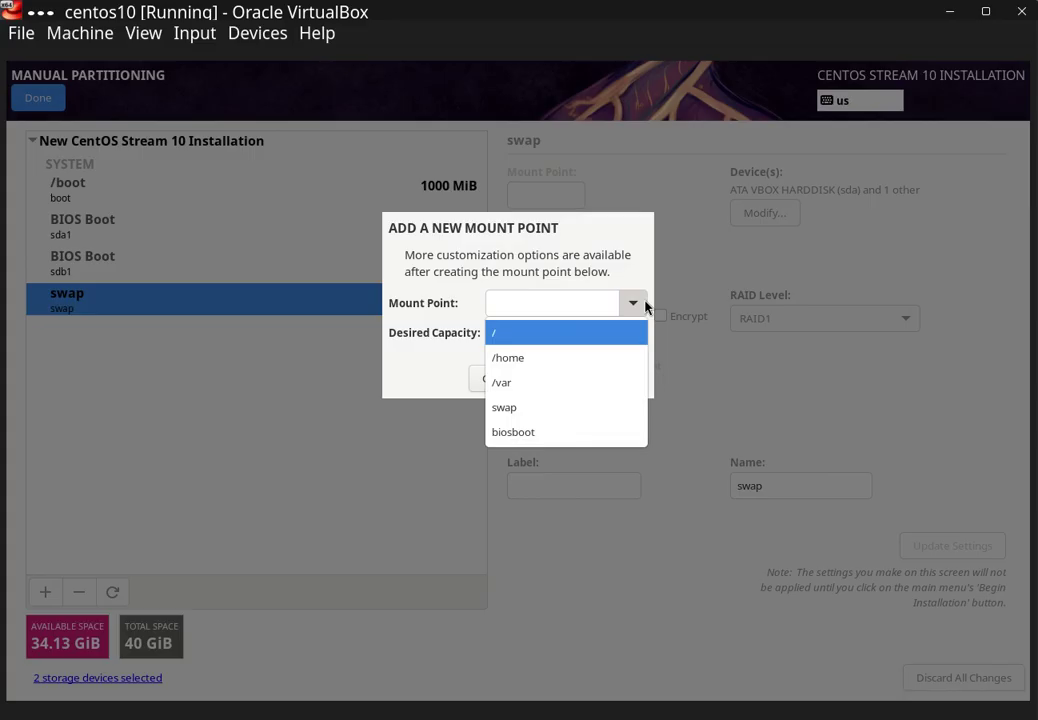
left_click(562, 335)
left_click(544, 333)
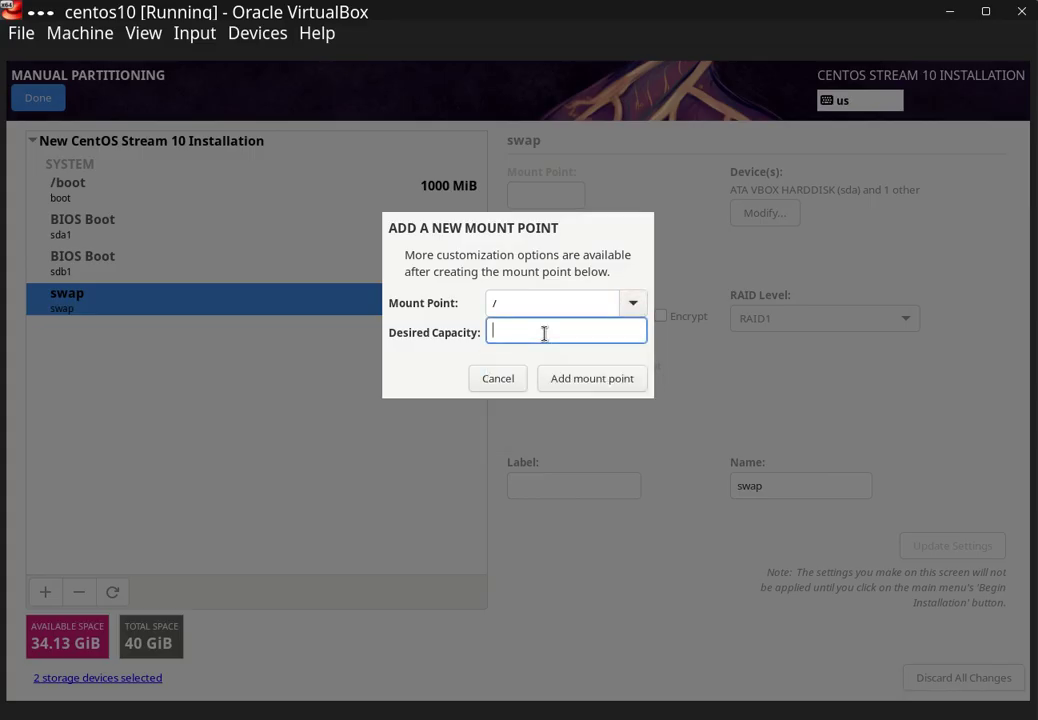
left_click(566, 380)
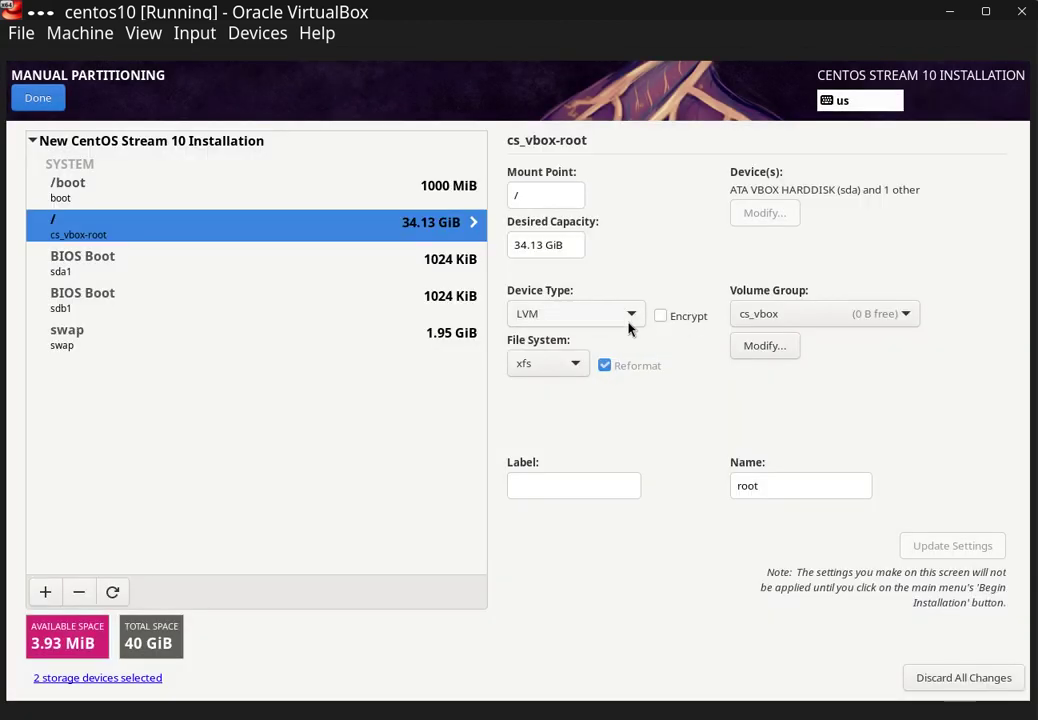
- Create a new volume group 'vg-root' for / with RAID1 level and 'As large as possible' size policy
left_click(770, 319)
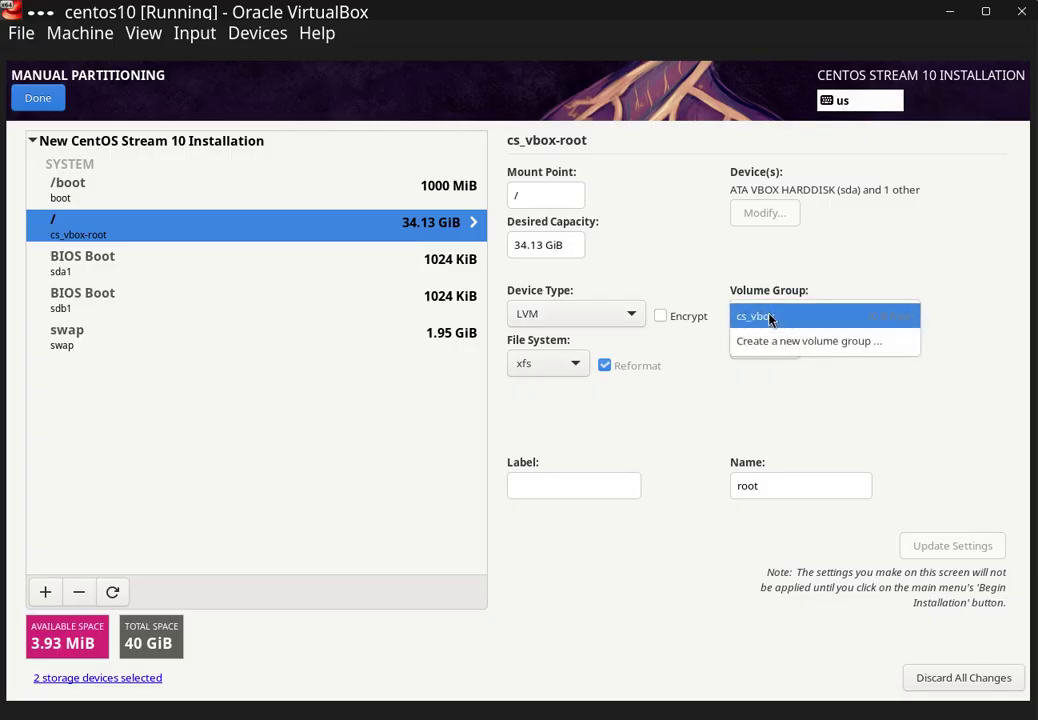
left_click(788, 342)
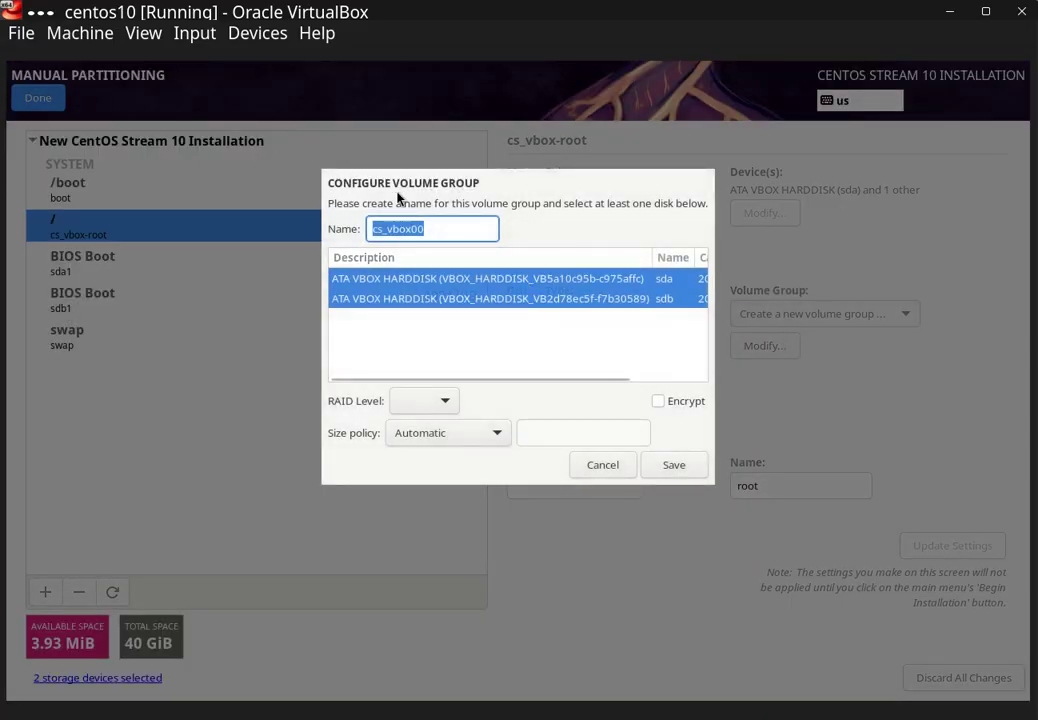
left_click(432, 228)
left_click_drag(432, 228, 320, 226)
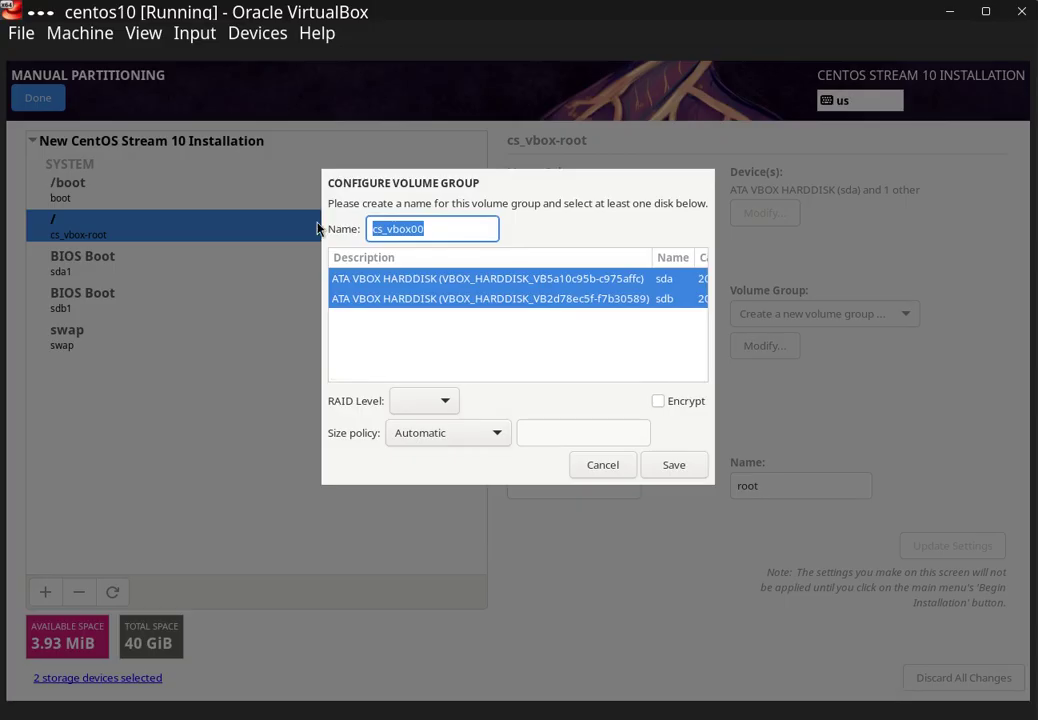
type("vg-root")
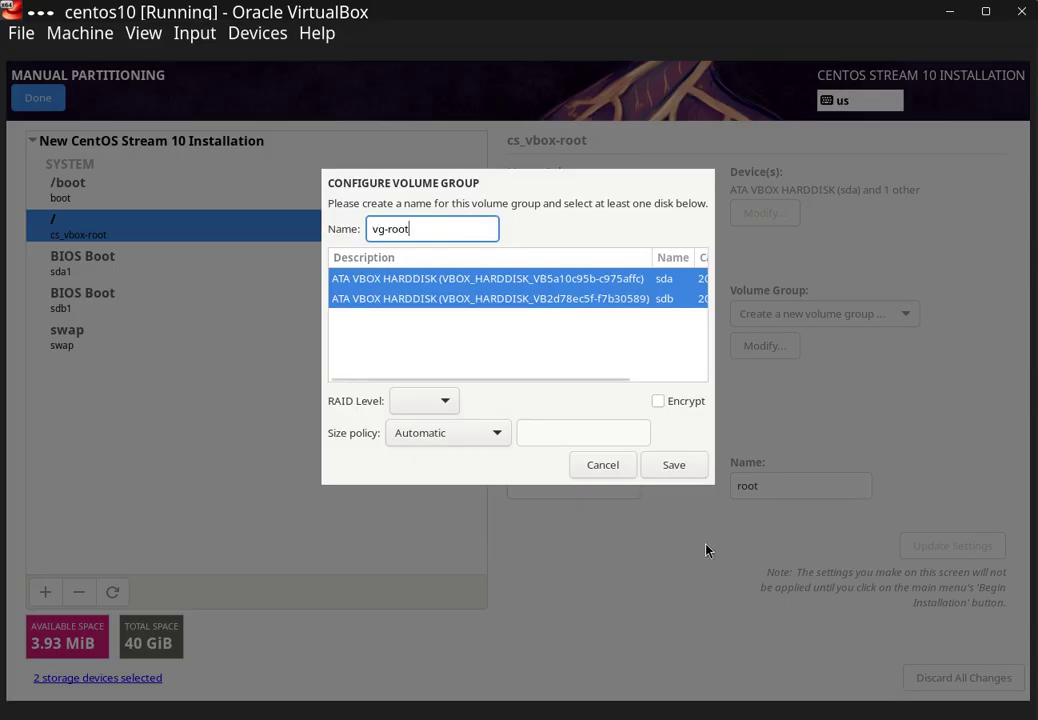
left_click(448, 406)
left_click(442, 428)
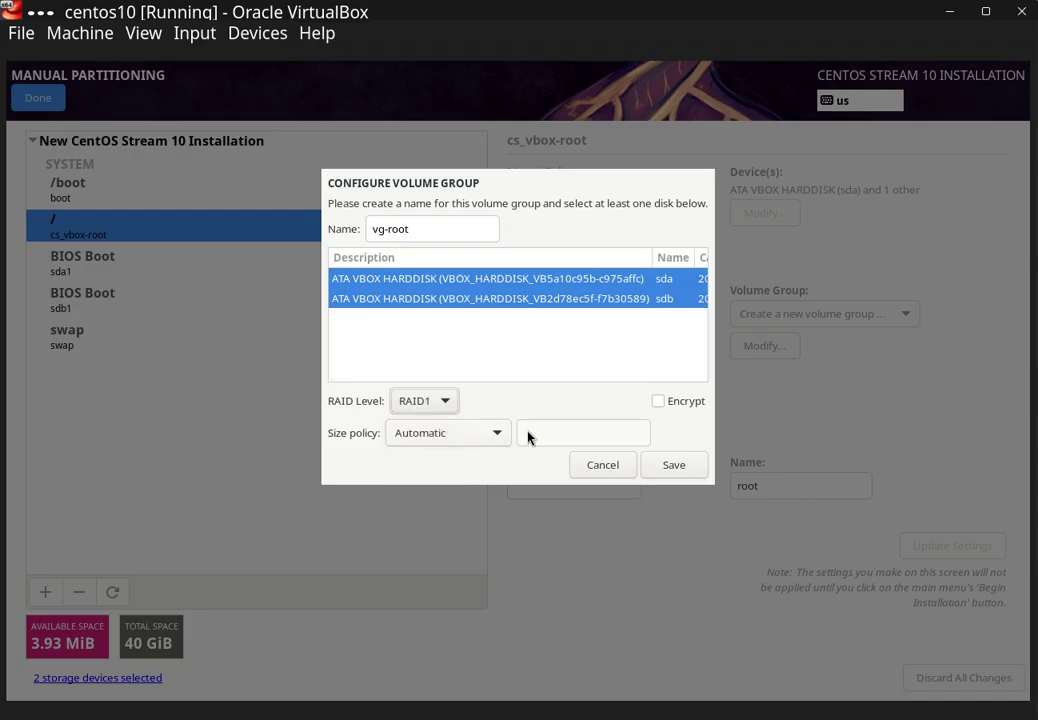
left_click(497, 437)
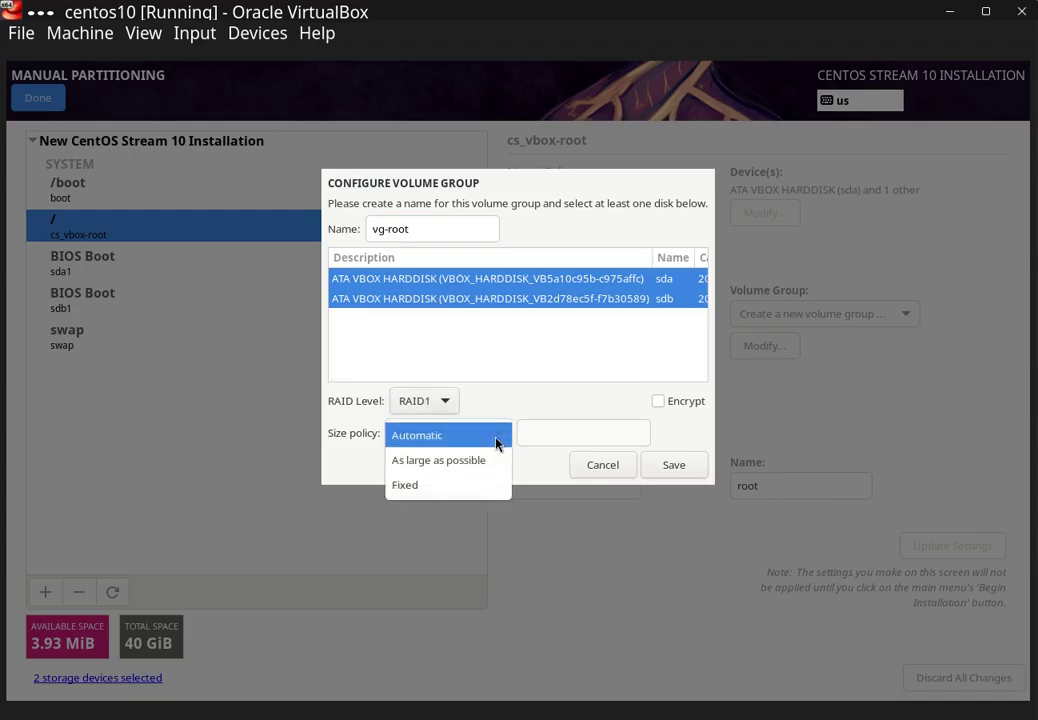
left_click(487, 463)
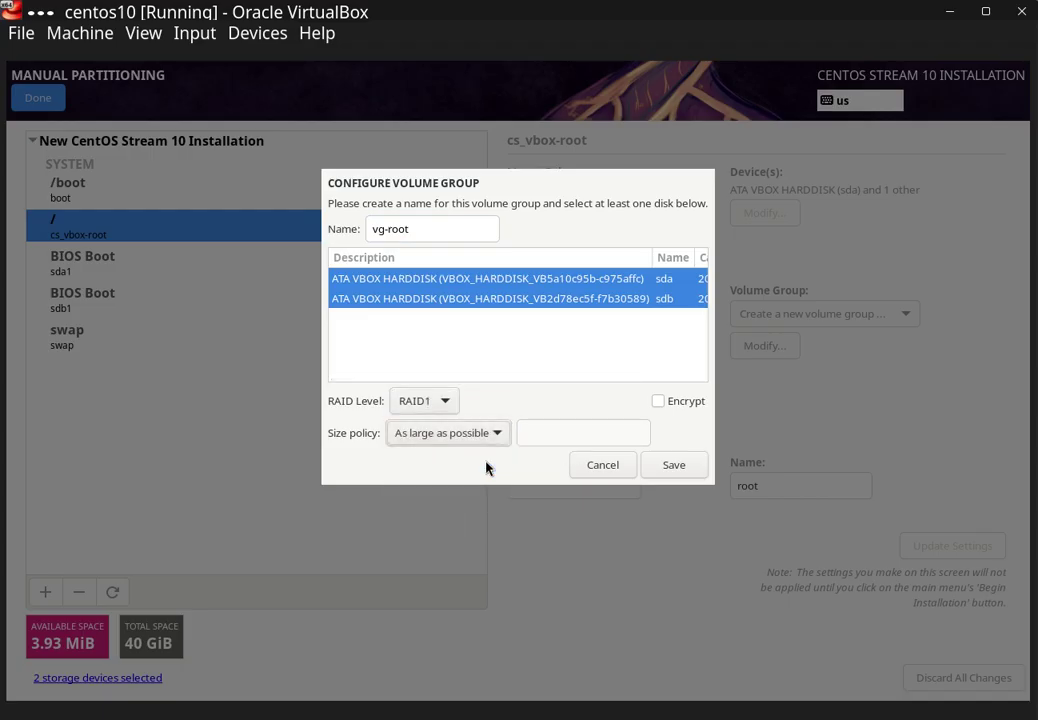
left_click(676, 466)
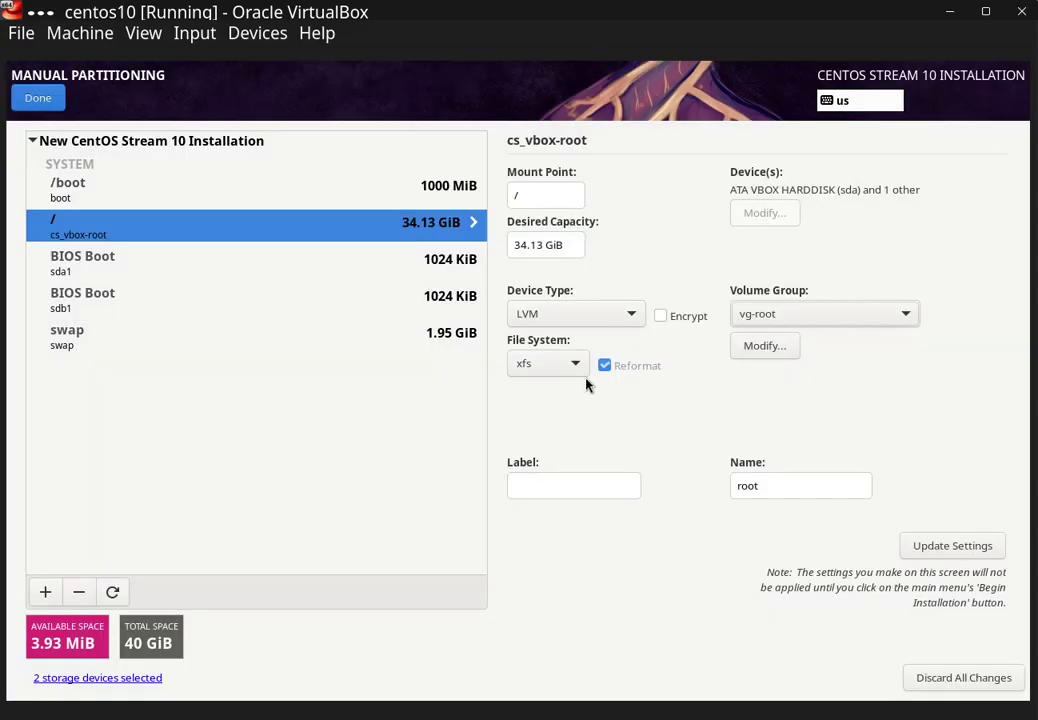
- Set the root file system to ext4, update settings, and accept the Summary of Changes
left_click(578, 365)
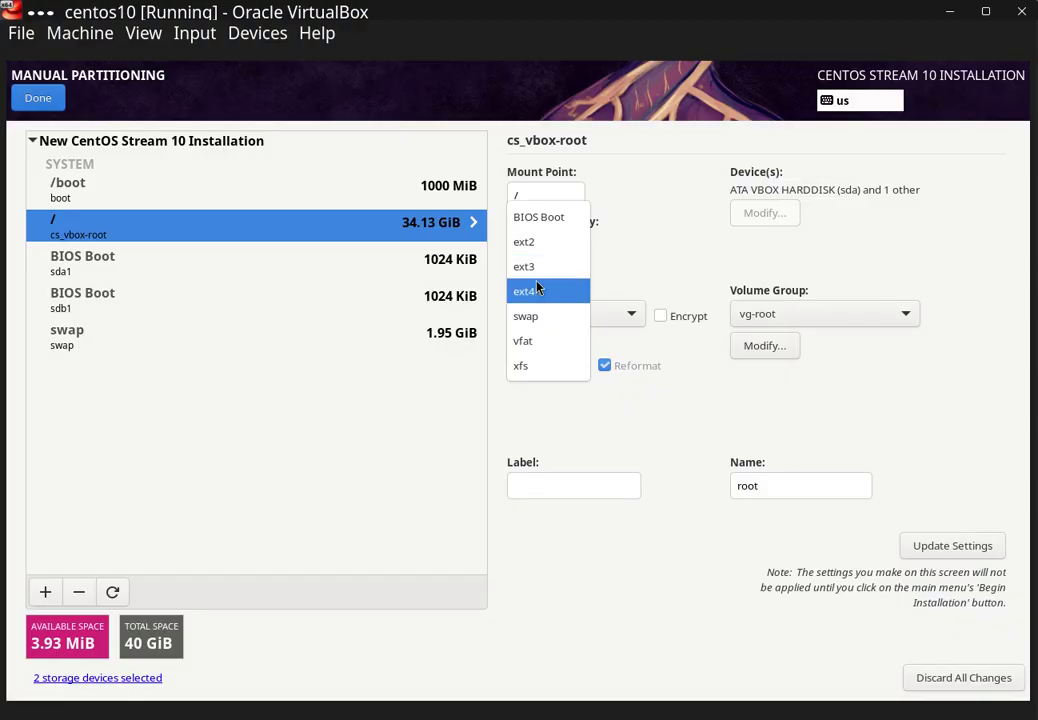
left_click(539, 292)
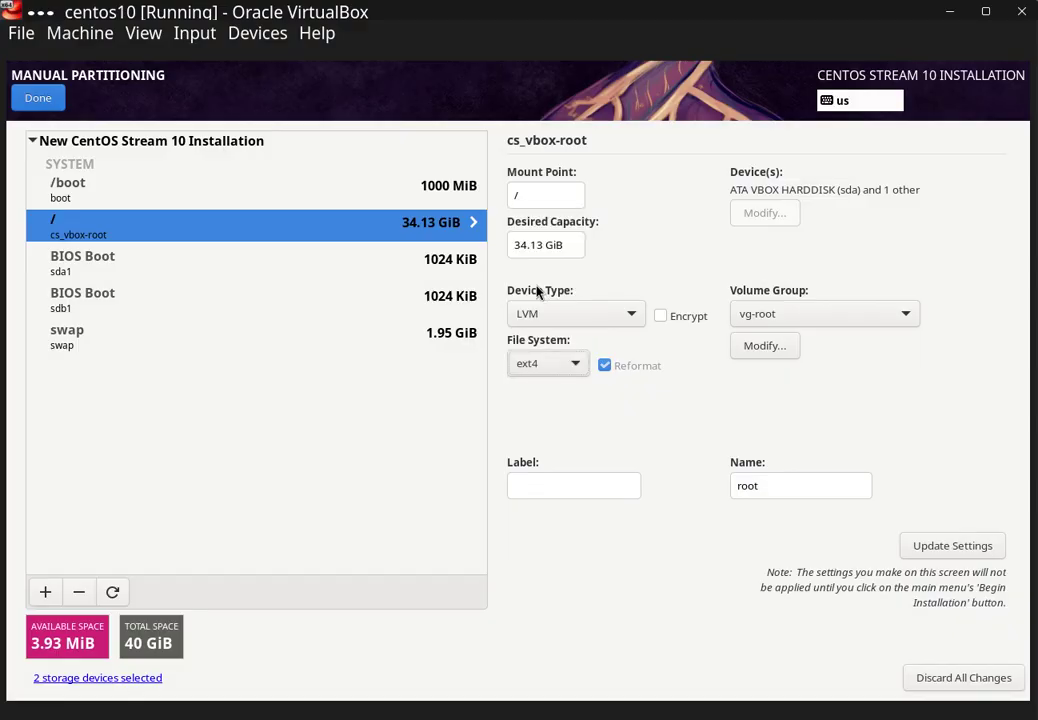
left_click(940, 546)
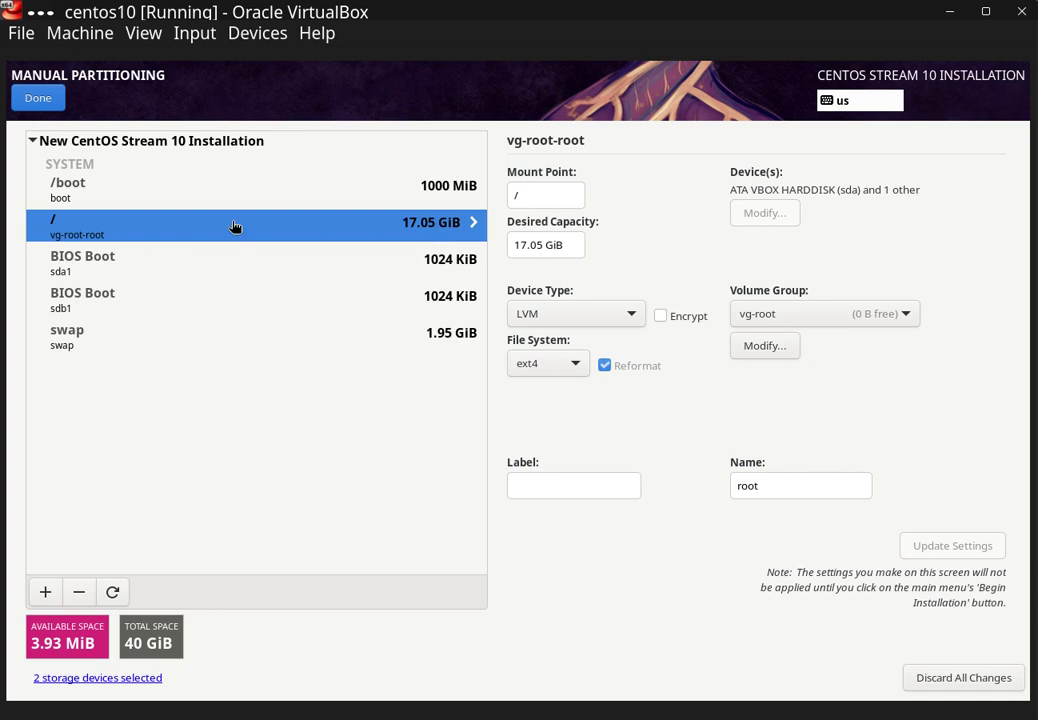
left_click(40, 98)
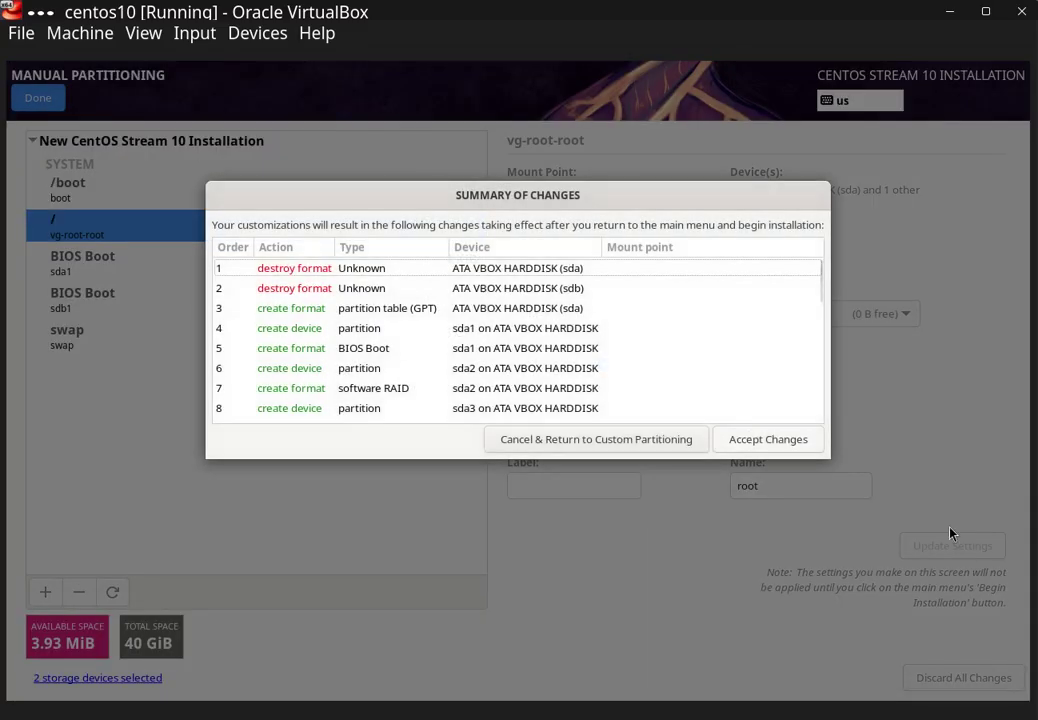
left_click(800, 440)
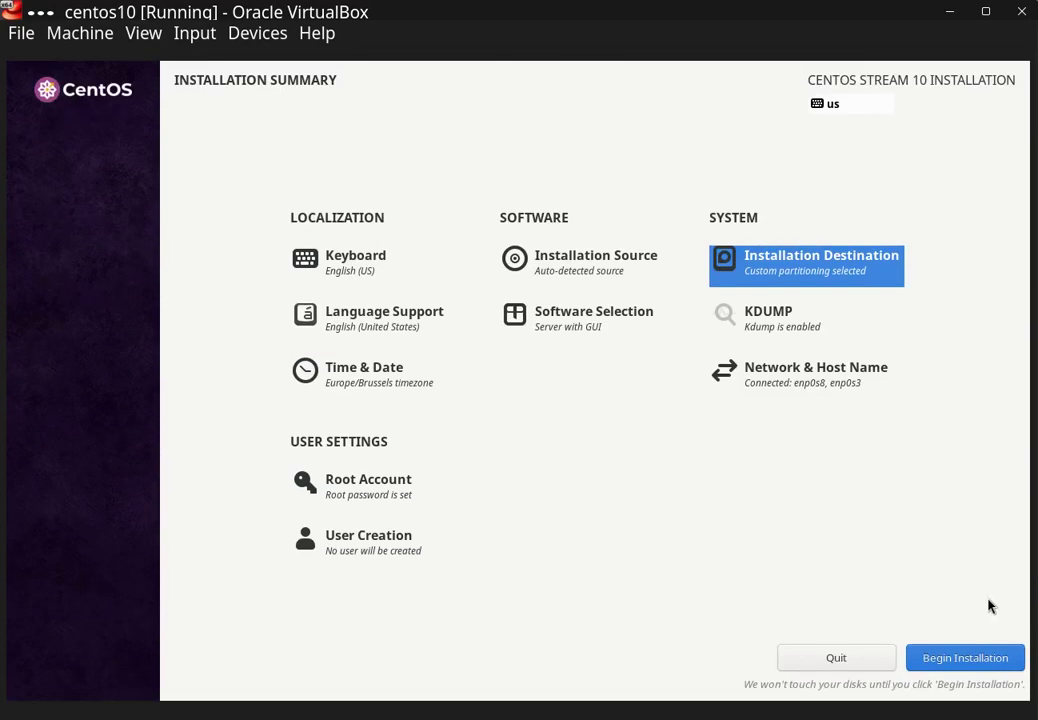